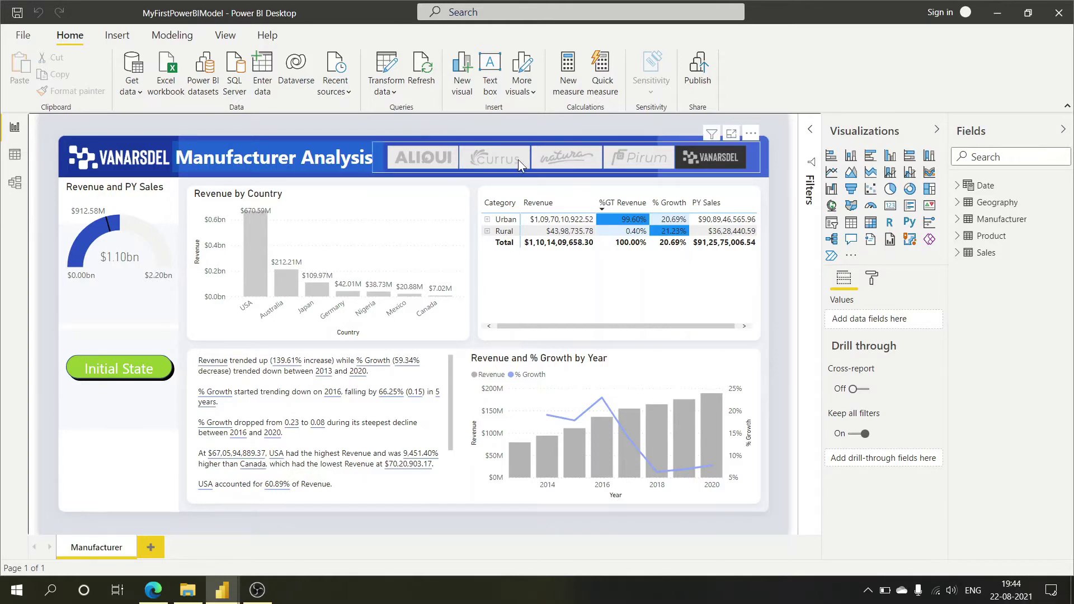
- Compare manufacturers by clearing the VanArsdel logo filter, filtering by Pirum, Natura and Aliqui, and returning to VanArsdel
click(693, 158)
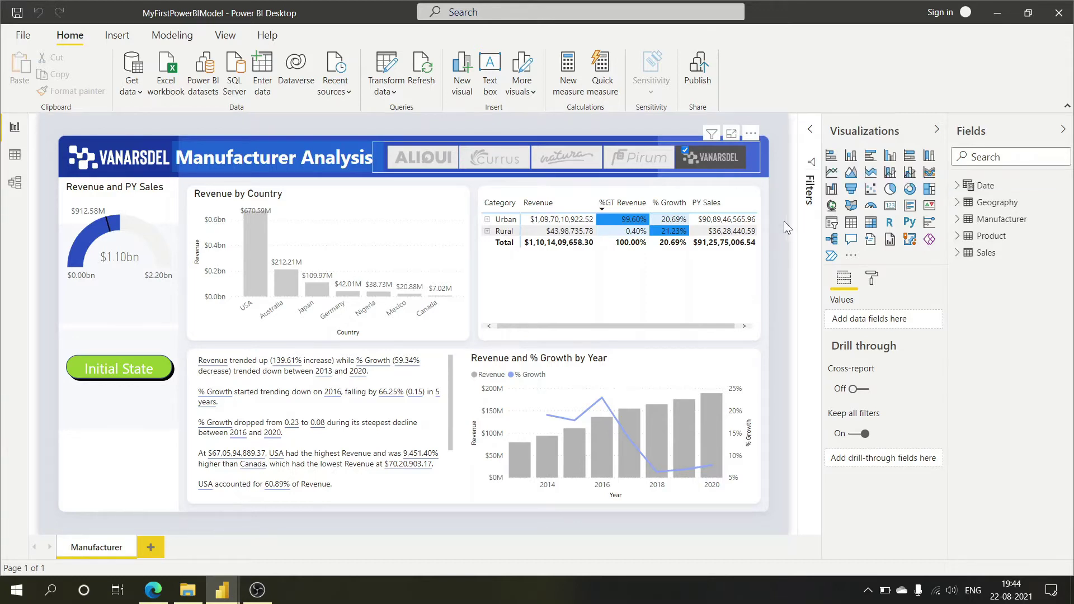
click(710, 157)
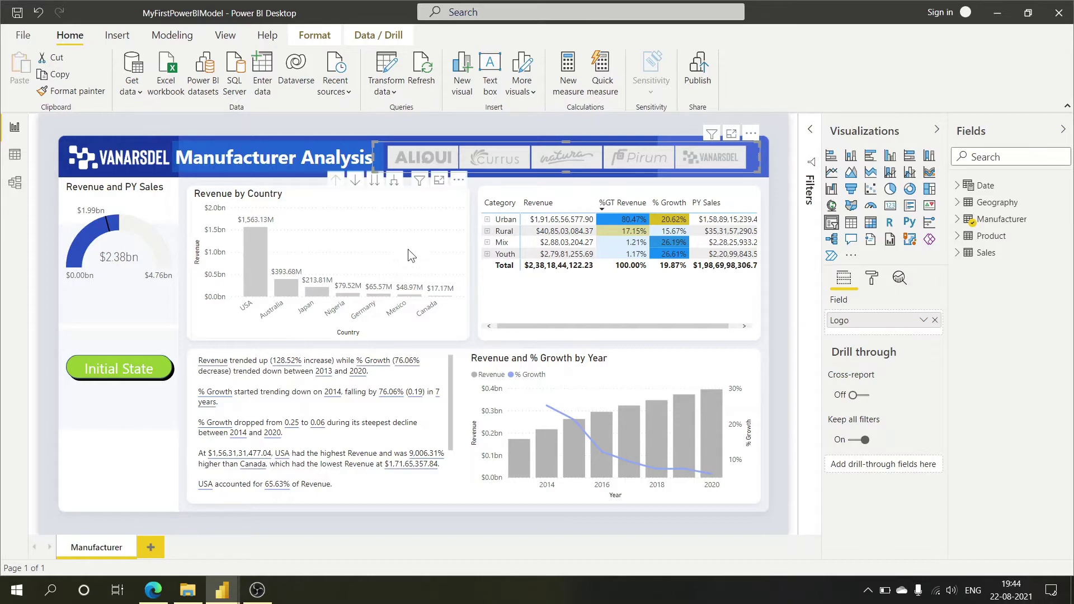
click(640, 159)
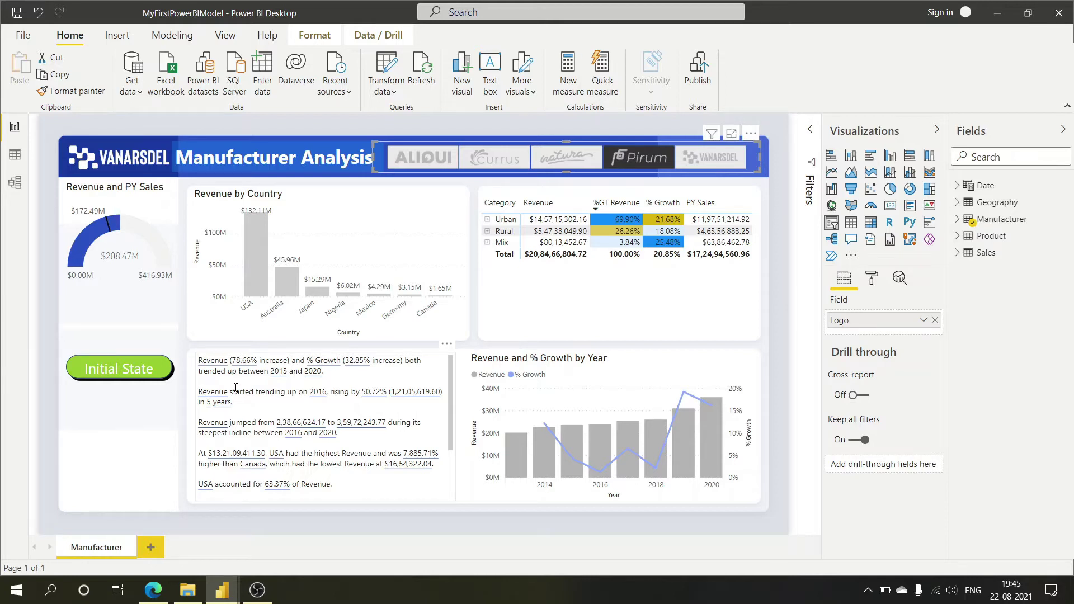
click(573, 164)
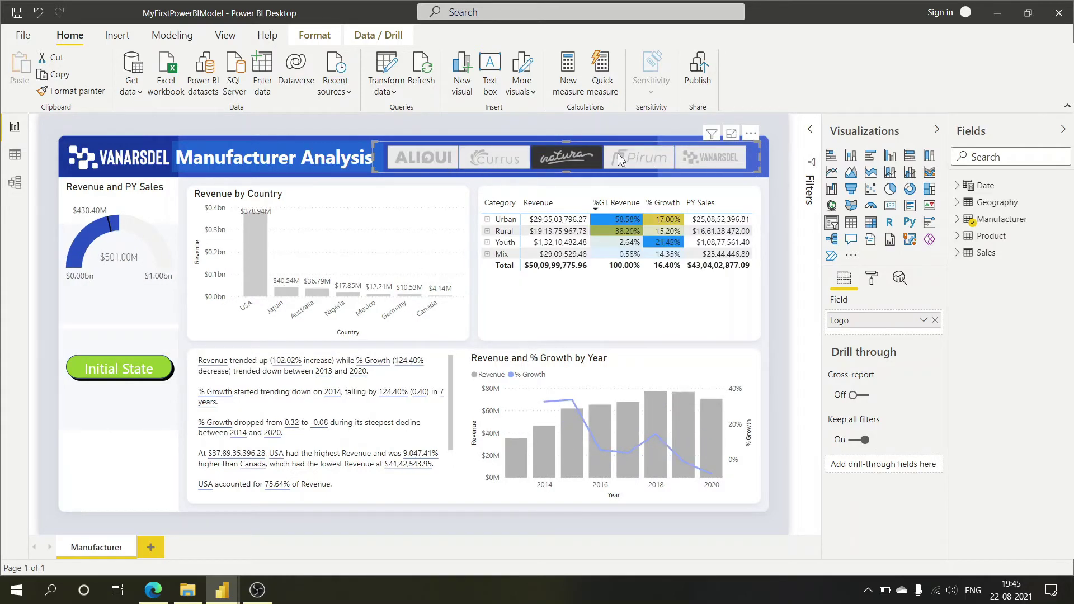
click(435, 157)
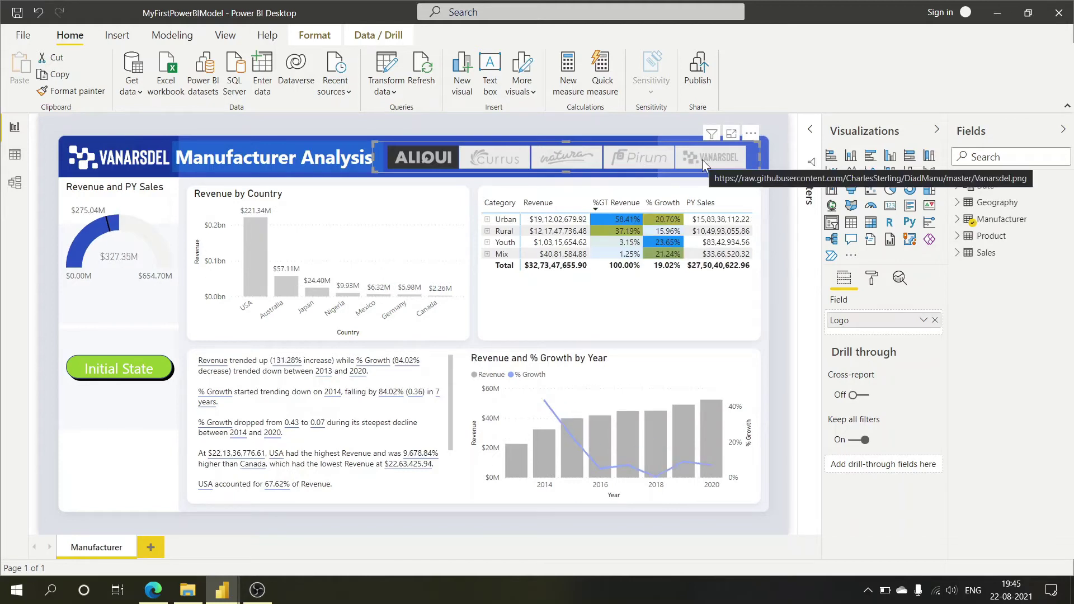
click(702, 160)
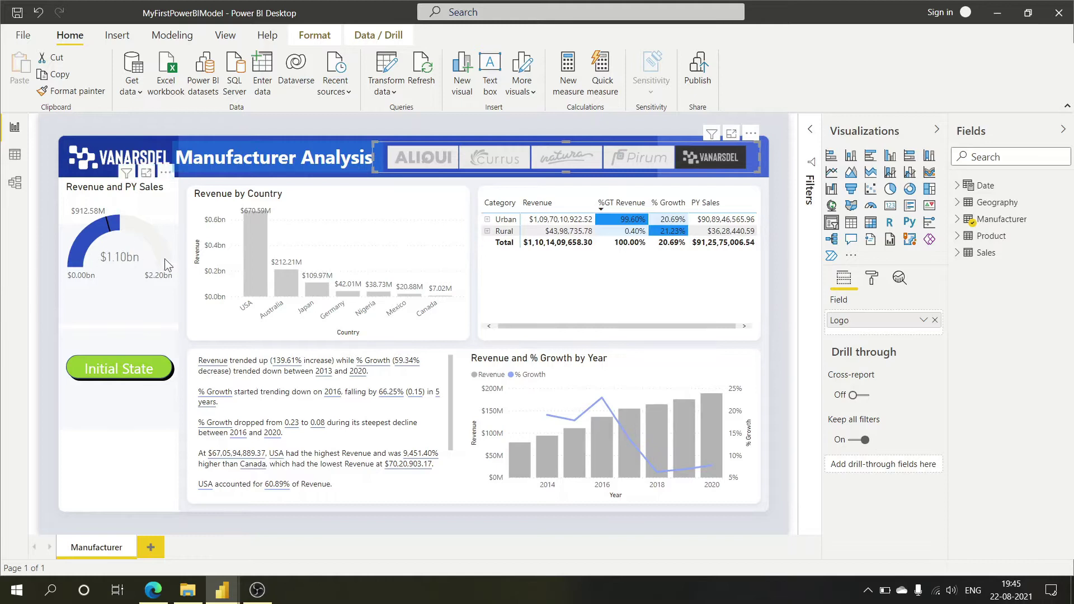
- Cross-filter the report by Australia in Revenue by Country, and take that chart to its State level with drill-down mode on
mouse_move(285, 294)
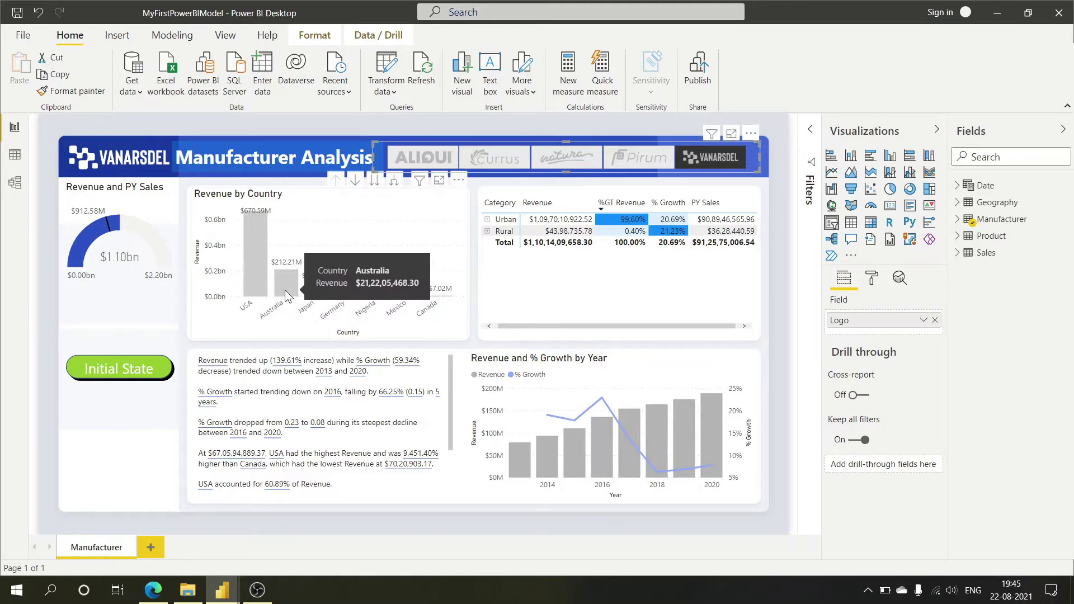
click(285, 294)
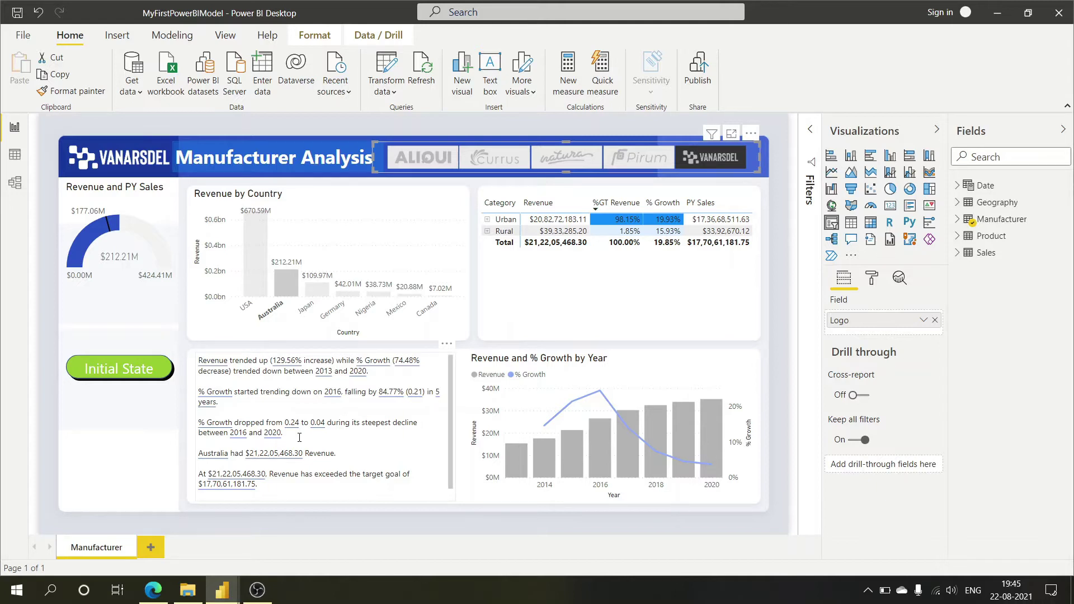
click(355, 180)
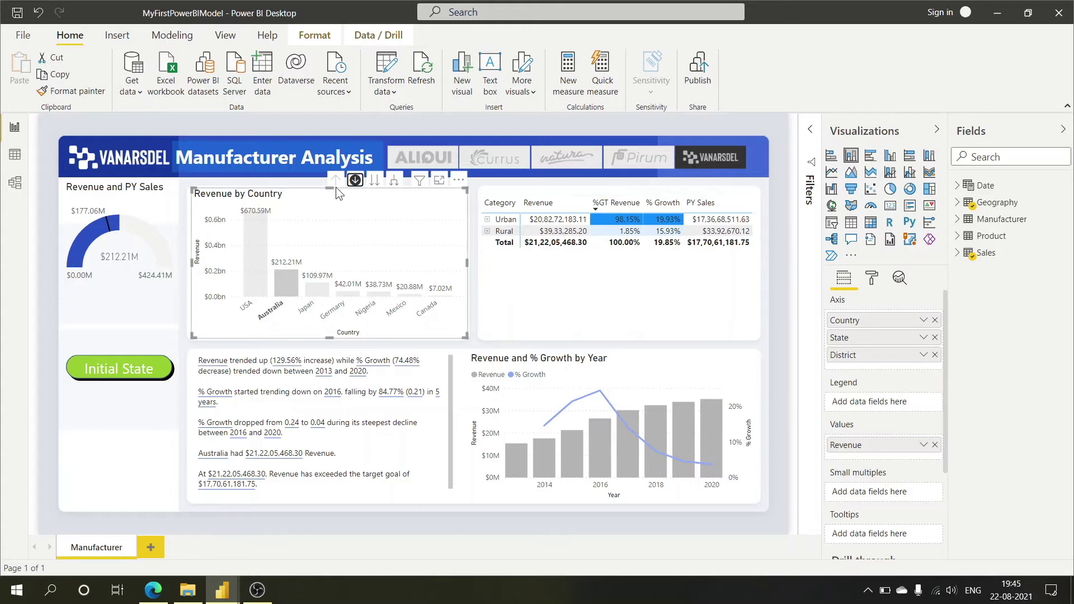
click(373, 183)
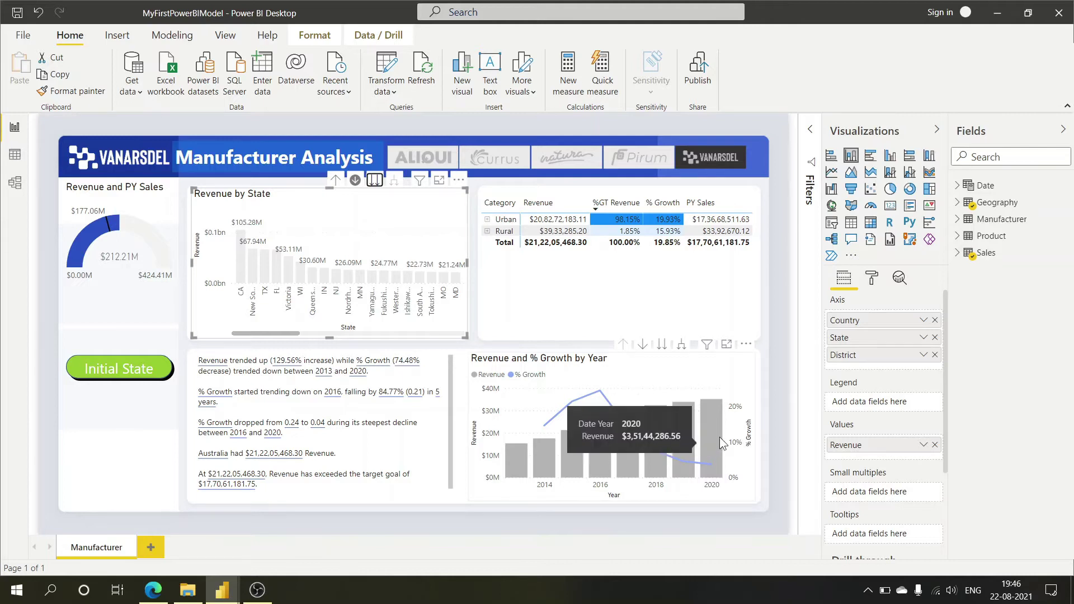
- Cross-filter the report by 2020 in the yearly revenue chart, and expand Rural with its Productivity and Select segments in the matrix
mouse_move(718, 439)
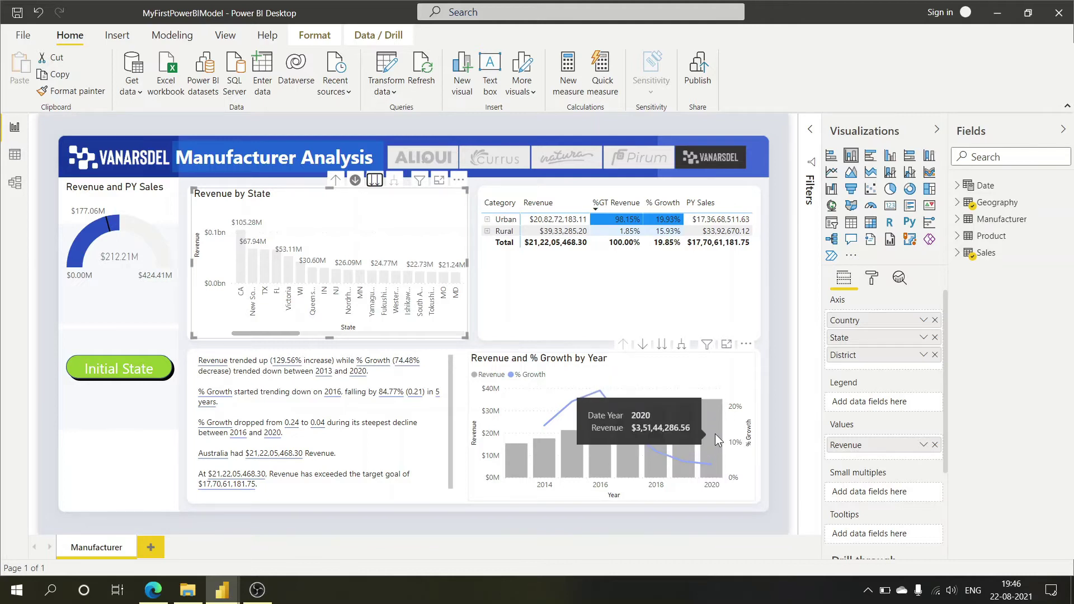
click(715, 434)
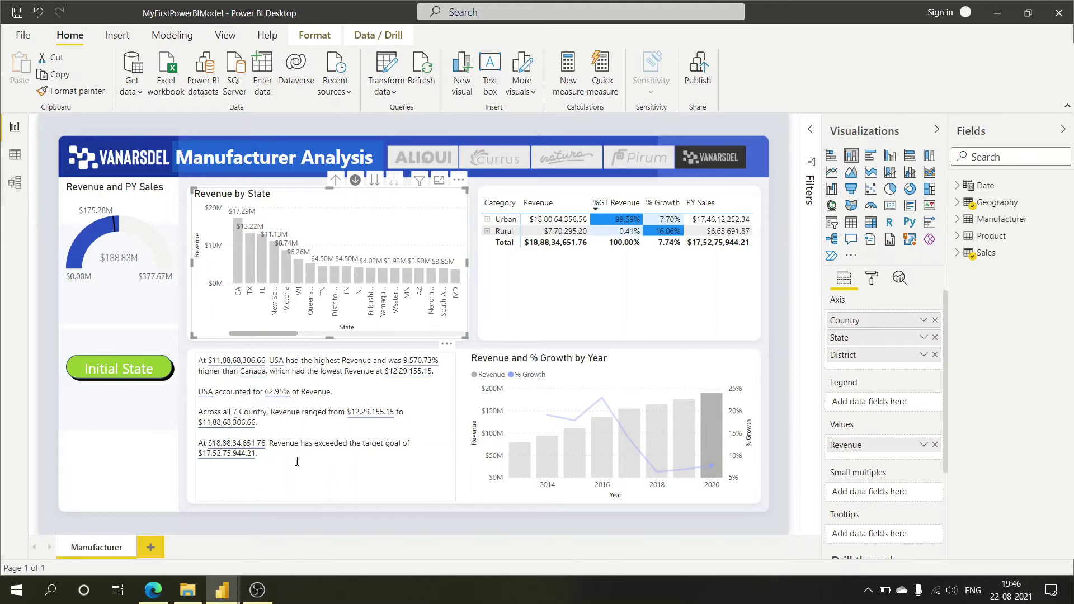
click(487, 233)
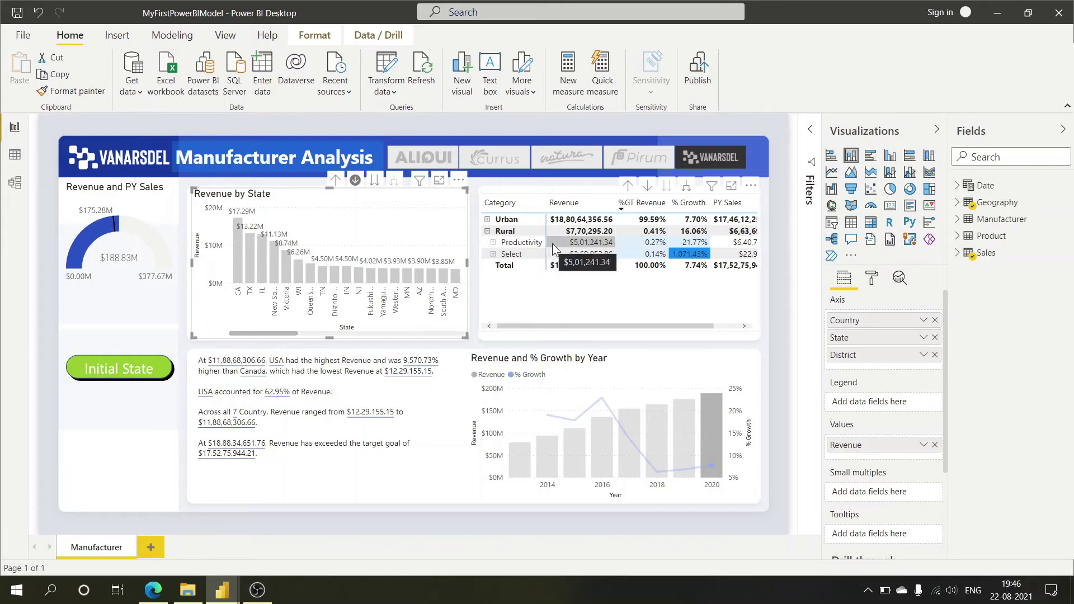
click(493, 243)
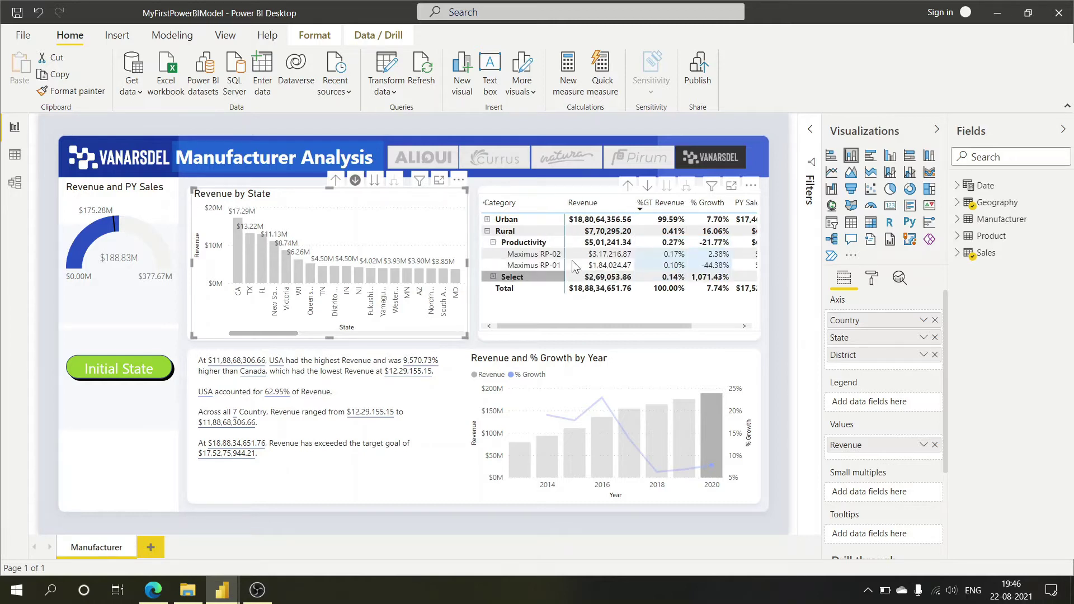
click(493, 276)
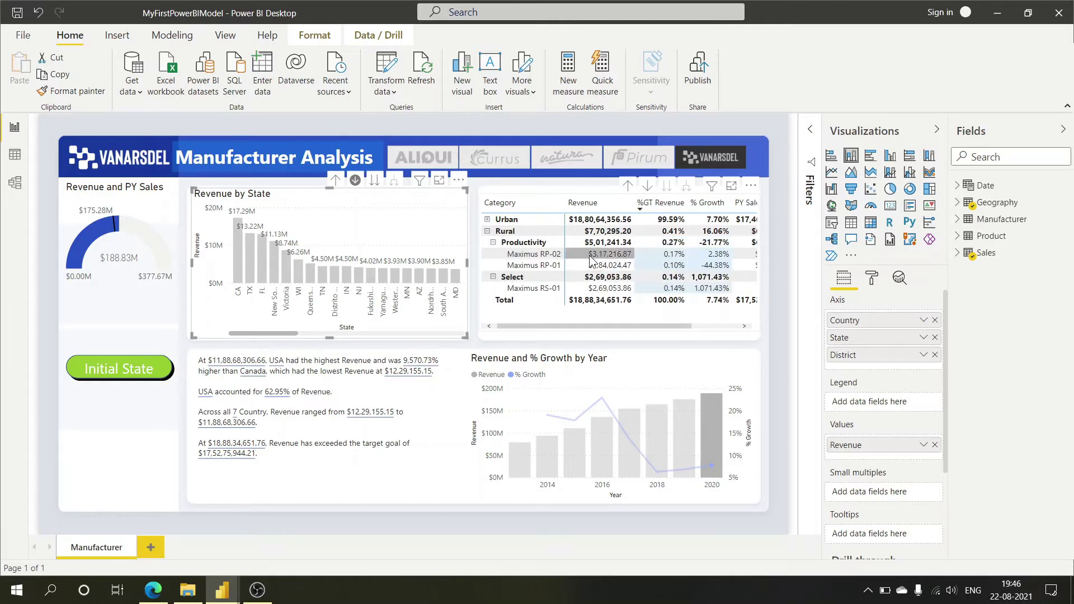
- Expand the Urban category in the matrix and examine the products in its Extreme and Moderation segments
click(488, 220)
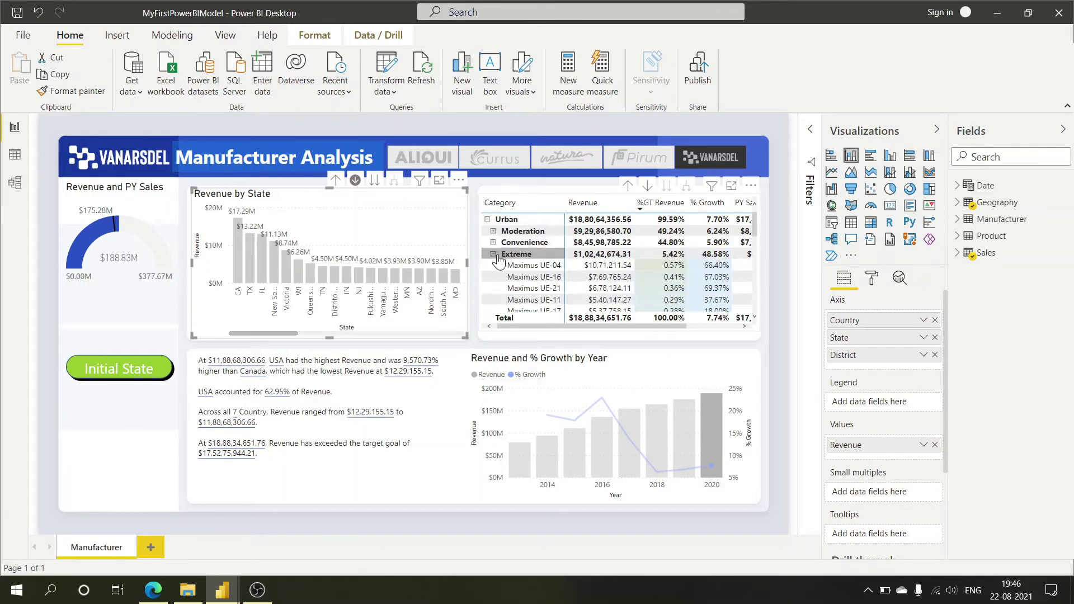
click(493, 254)
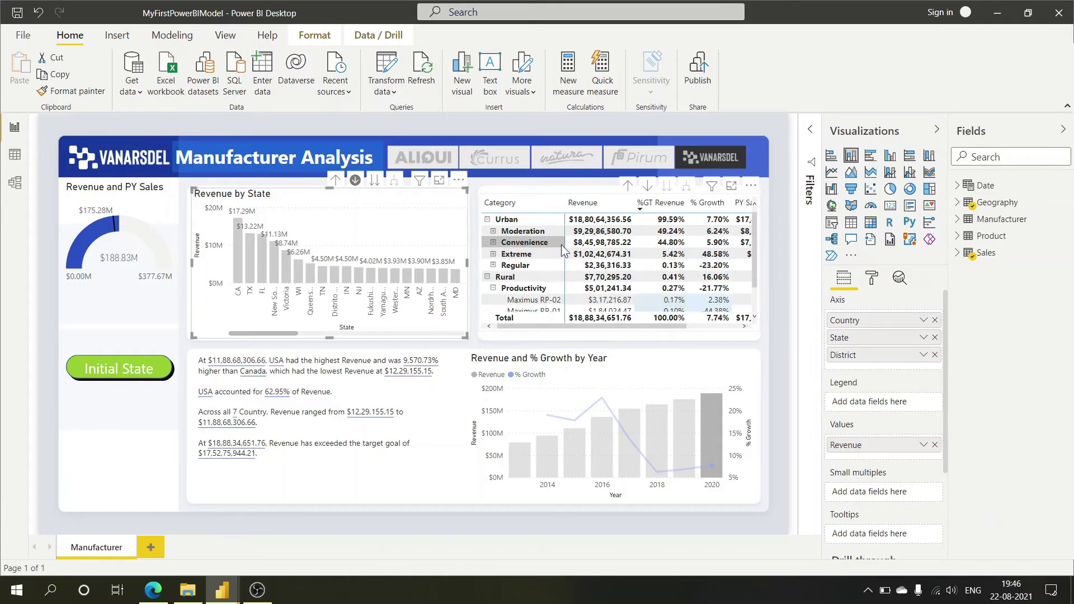
click(493, 231)
scroll(595, 266, down, 1)
scroll(596, 263, down, 5)
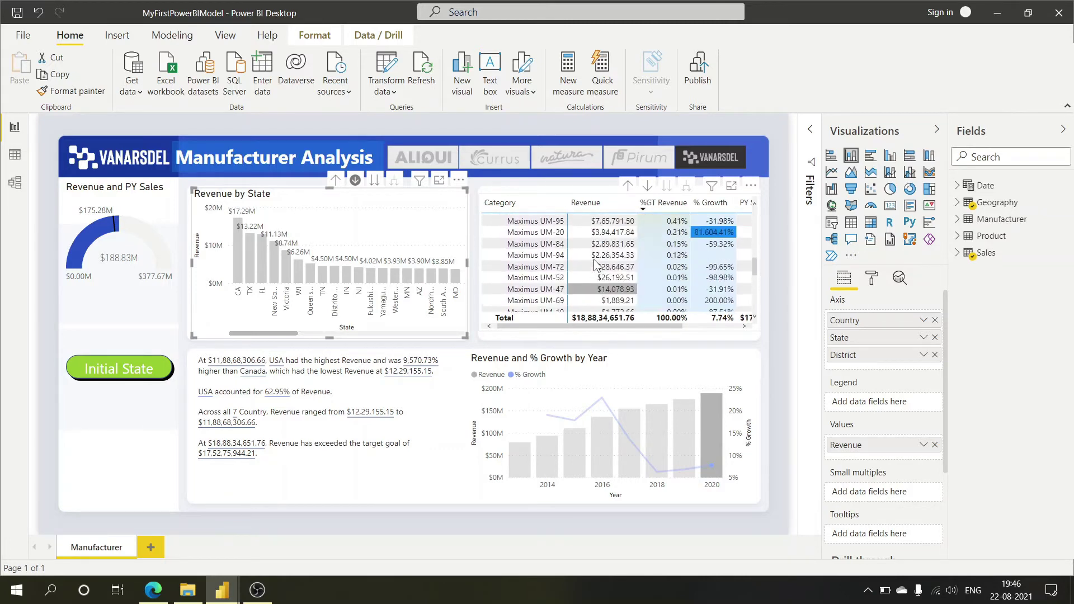
scroll(594, 263, up, 8)
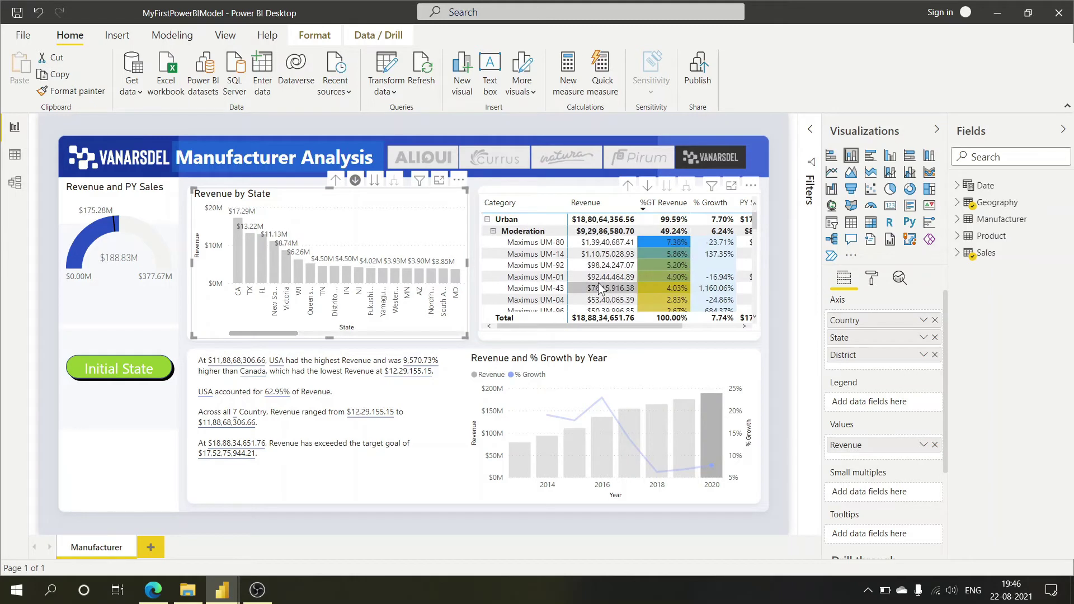
- Collapse the Moderation segment and the Urban and Rural categories in the matrix
click(493, 231)
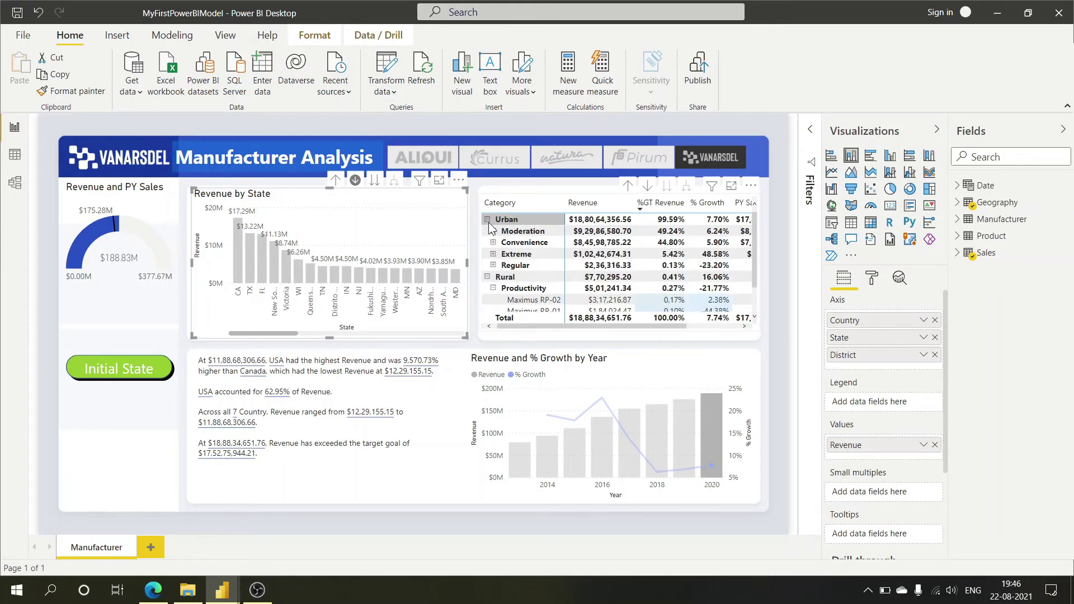
click(488, 221)
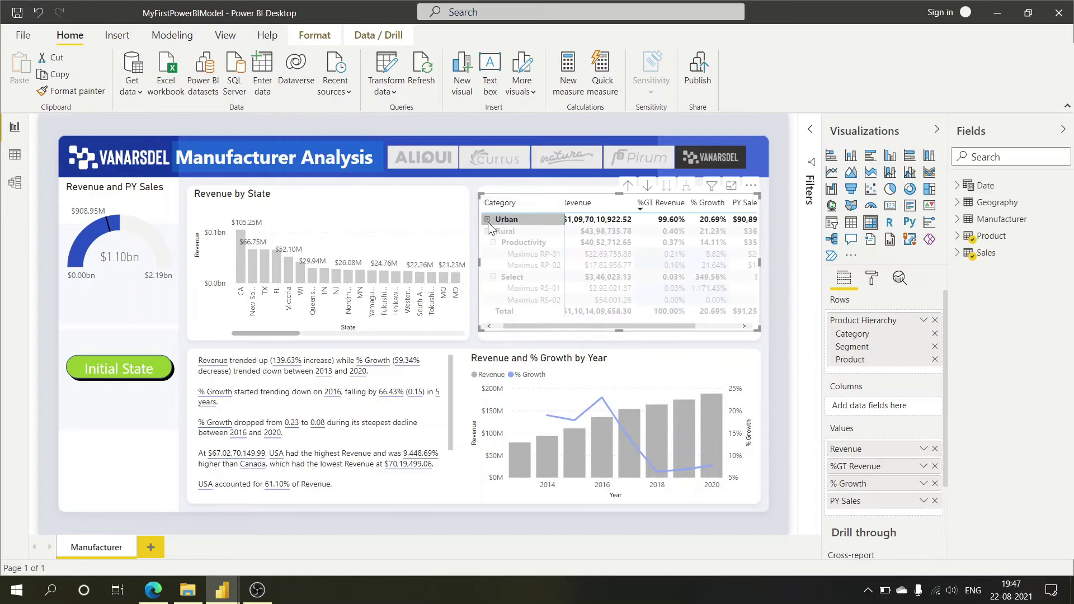
click(487, 232)
click(487, 231)
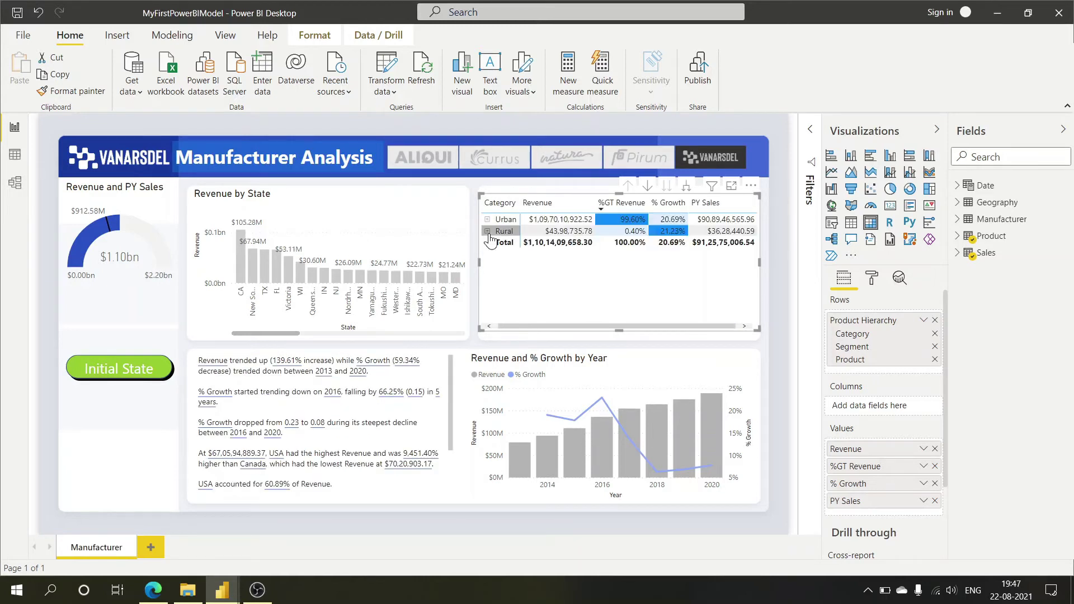
- Drill the revenue column chart back up to Country and turn off its drill-down mode
click(336, 180)
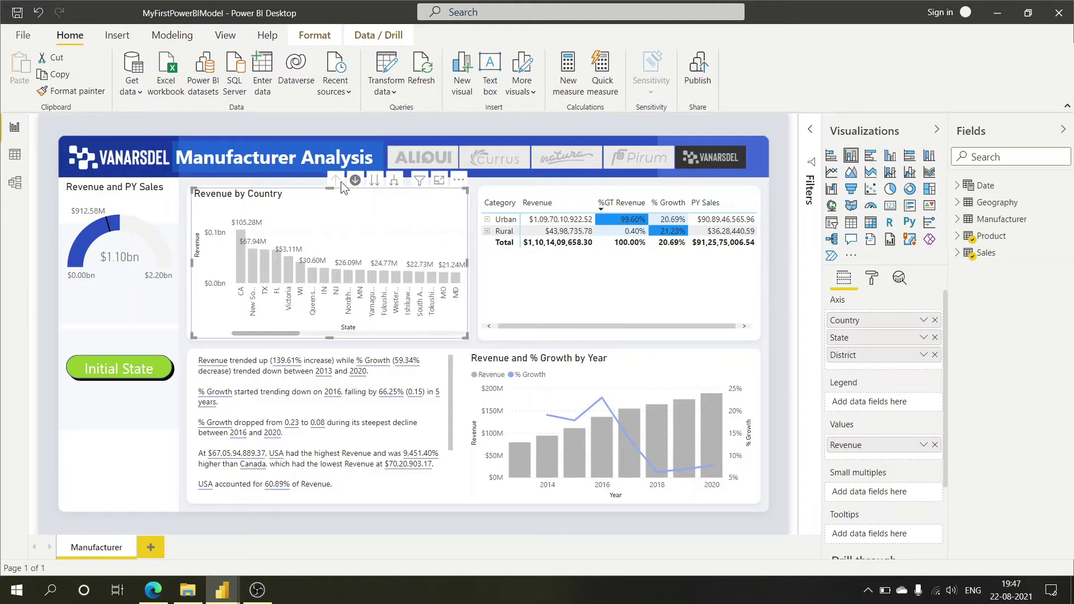
click(355, 181)
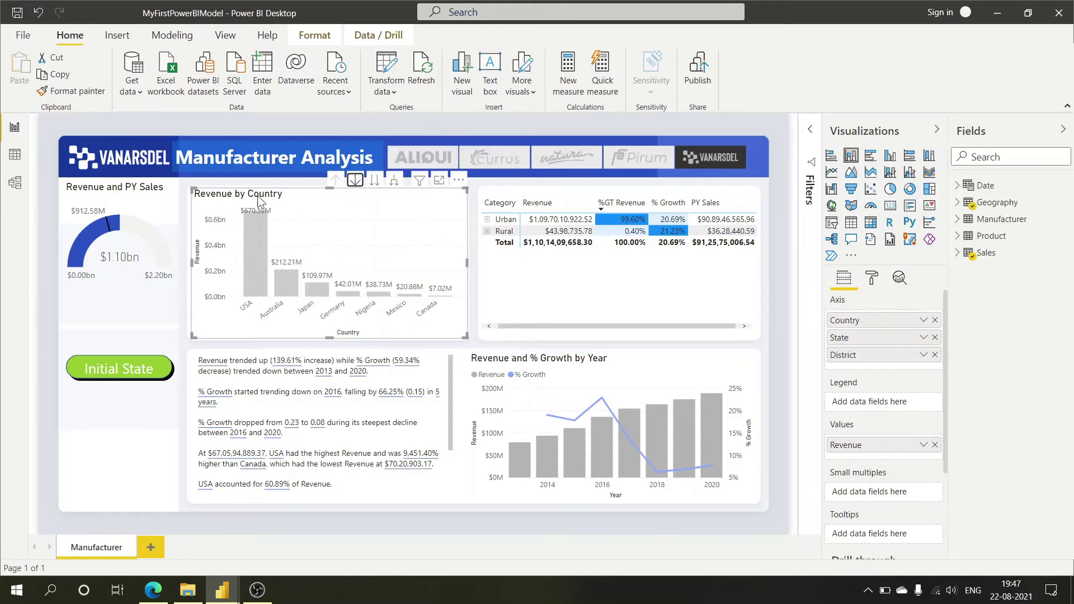
click(200, 180)
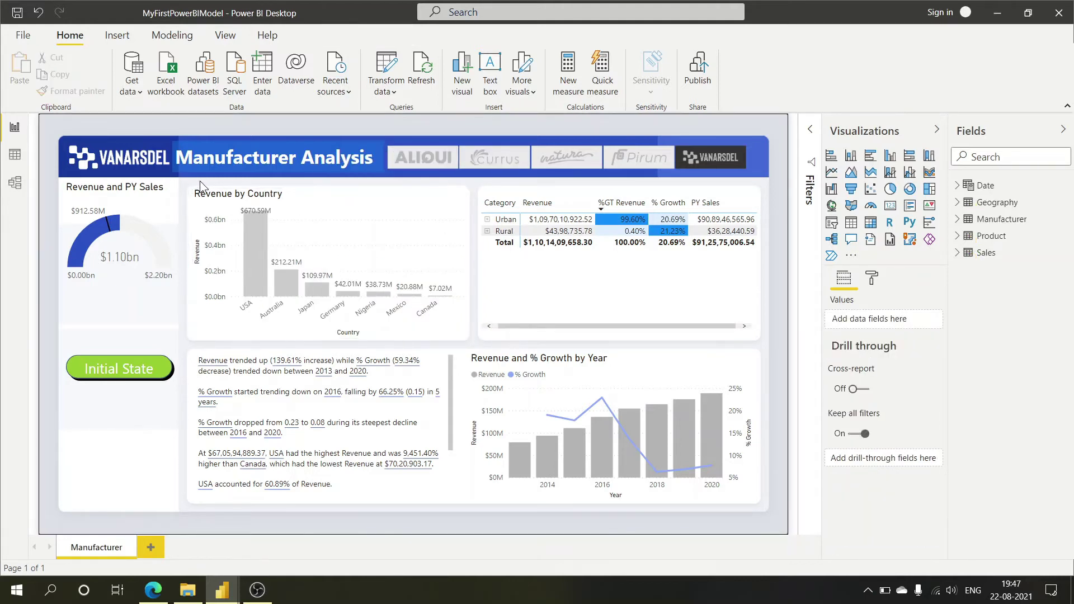
- Select the Initial State button, collapse the Format shape pane, and deselect the button
click(128, 373)
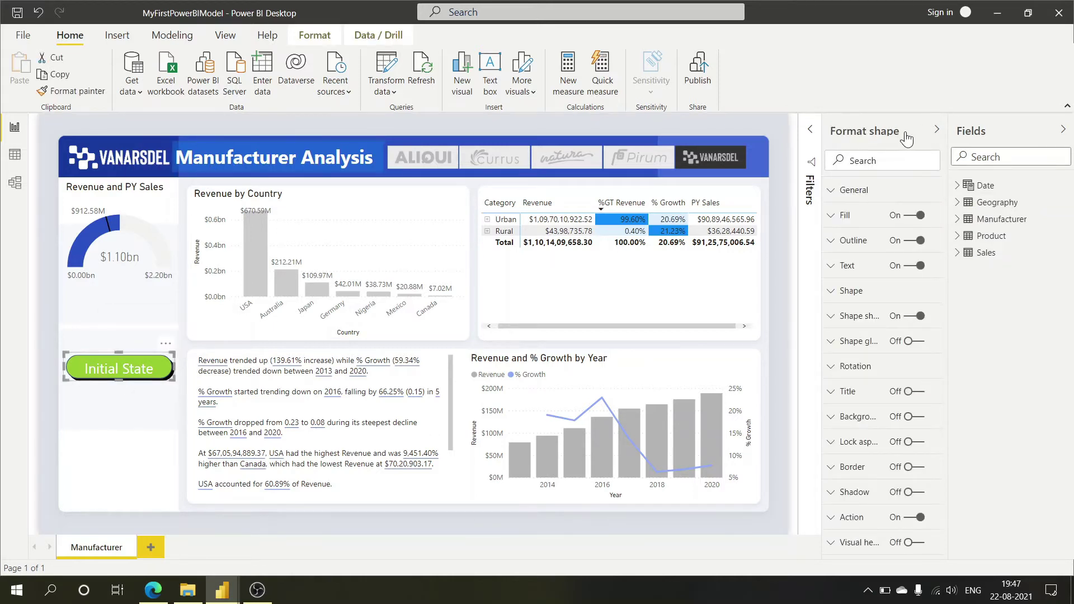
click(936, 130)
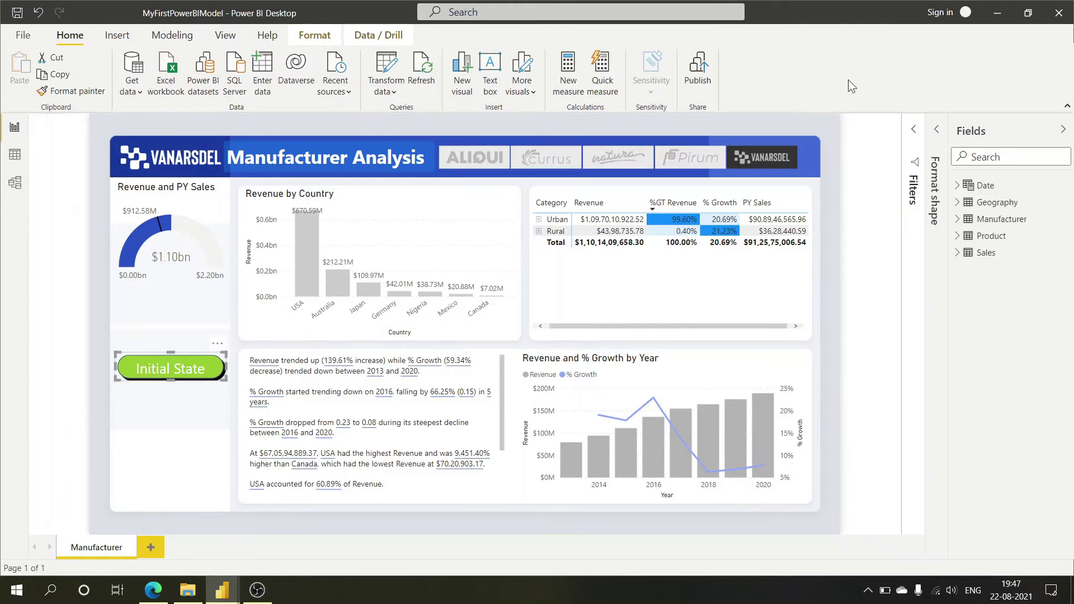
click(850, 256)
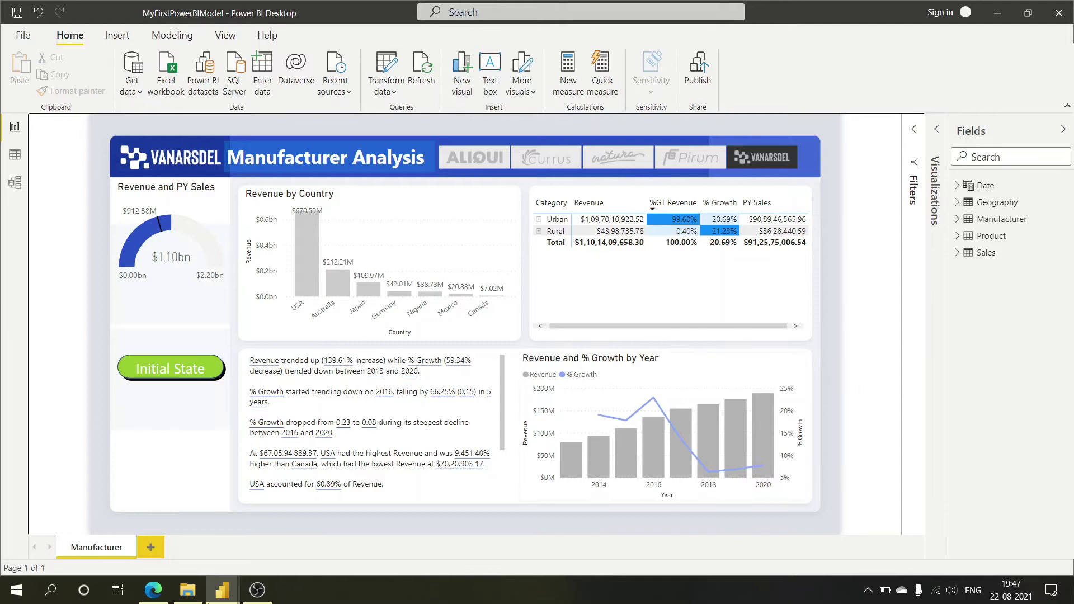
- Switch to the DIAD Final Report window and set the Market Analysis date slicer to Next 7 Years (Calendar)
mouse_move(229, 594)
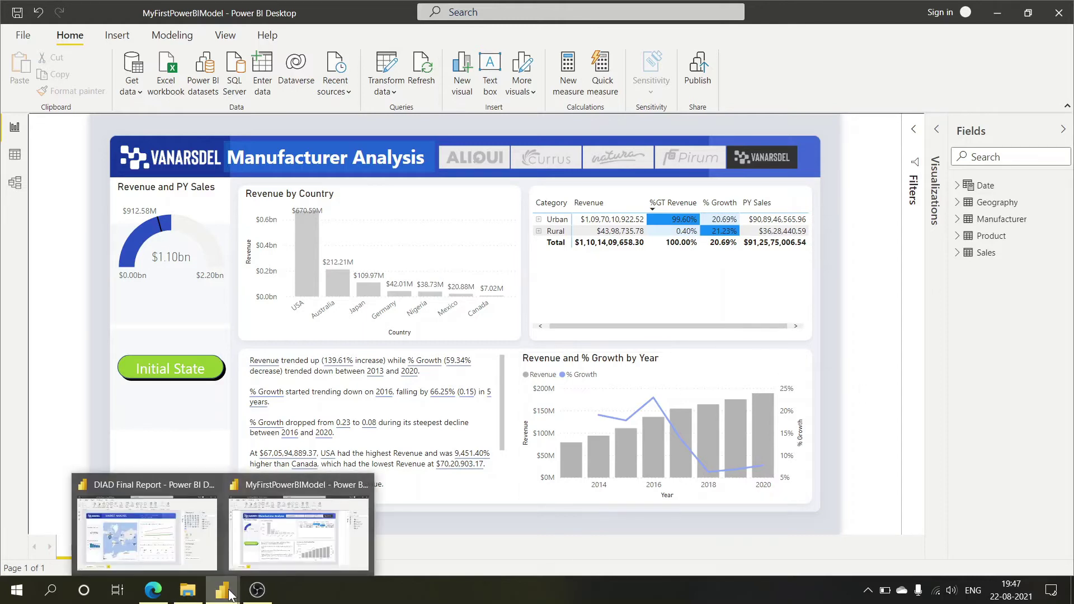
click(206, 557)
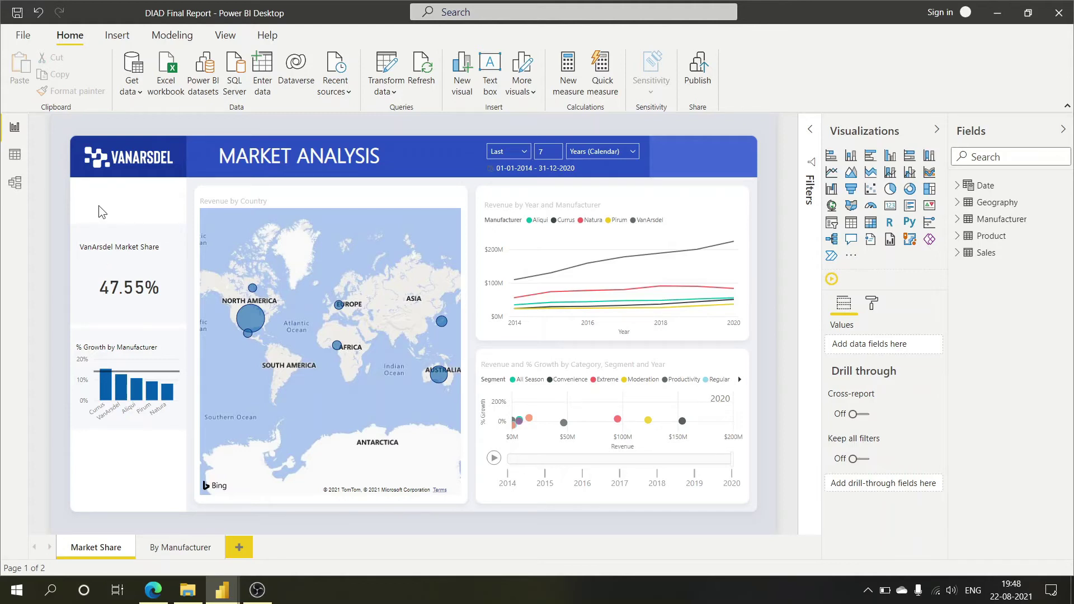
click(523, 153)
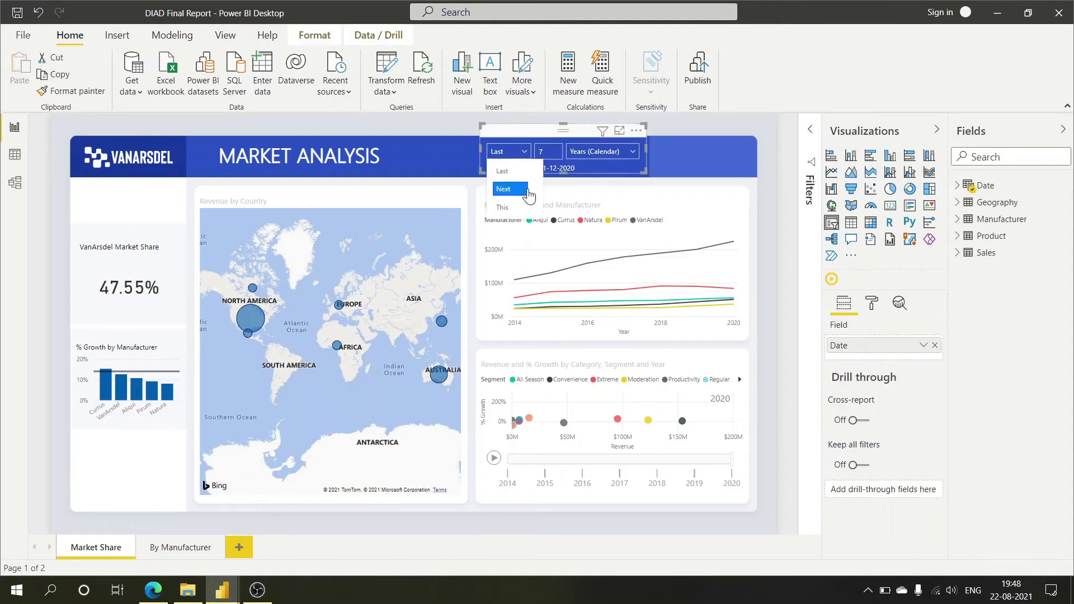
key(Return)
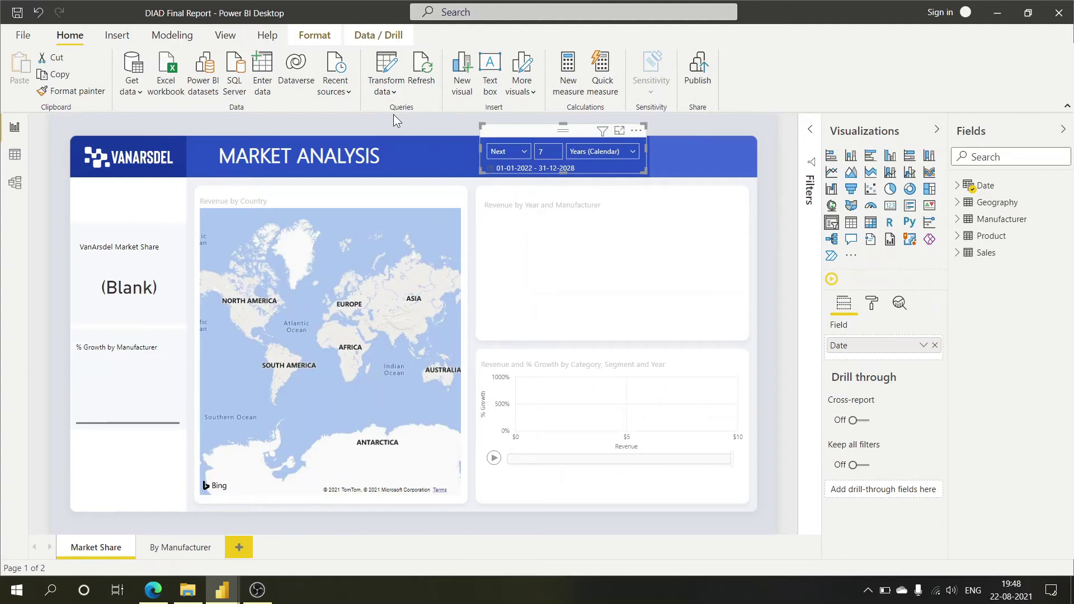
- Try the Market Analysis date slicer with This Year, and set it to Last 7 Years
click(520, 152)
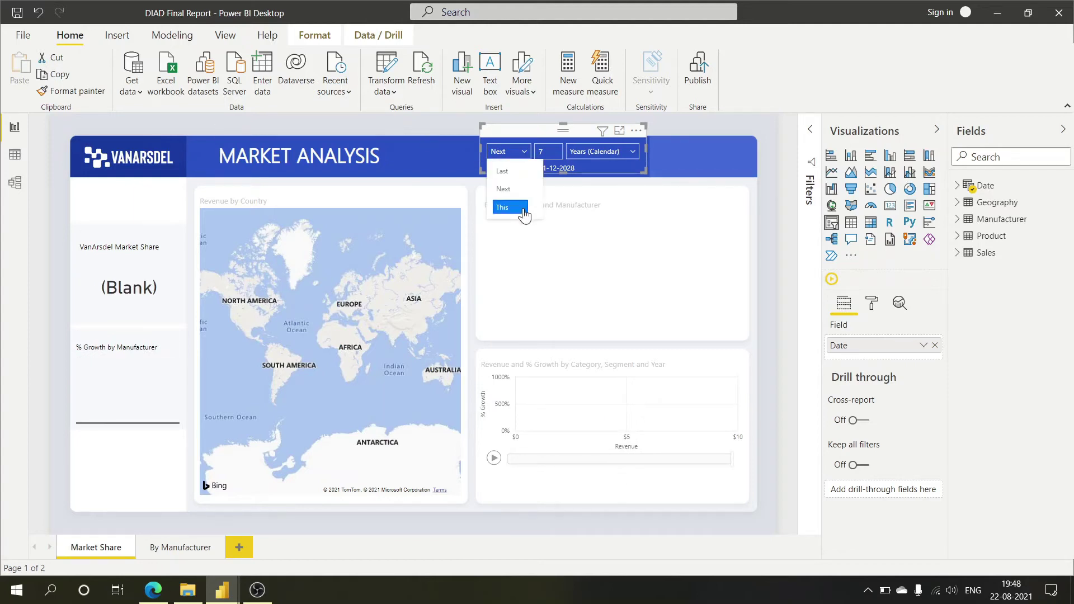
click(520, 207)
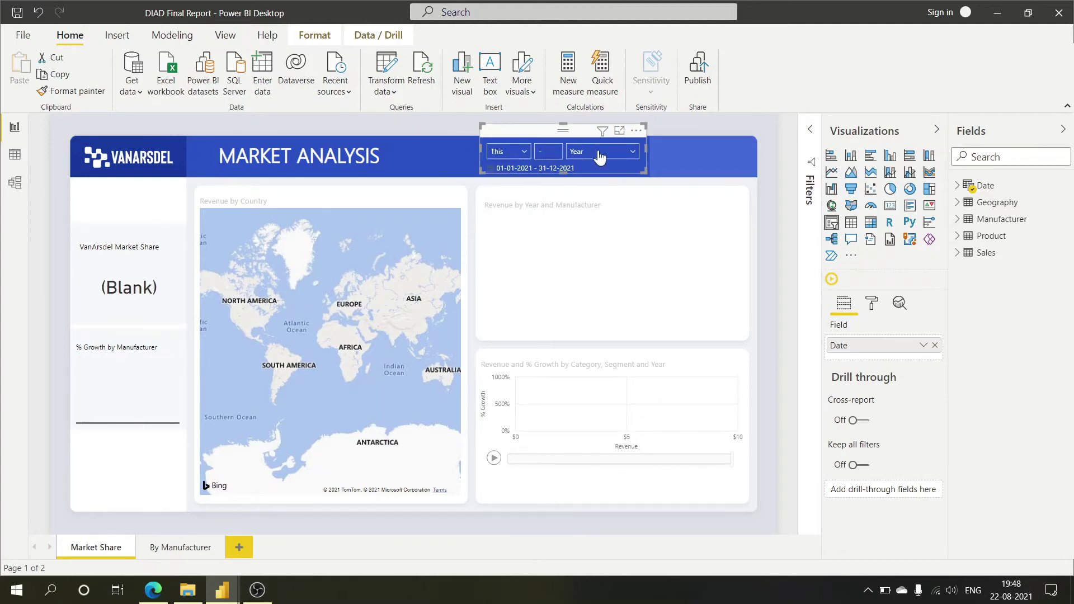
click(512, 152)
click(506, 167)
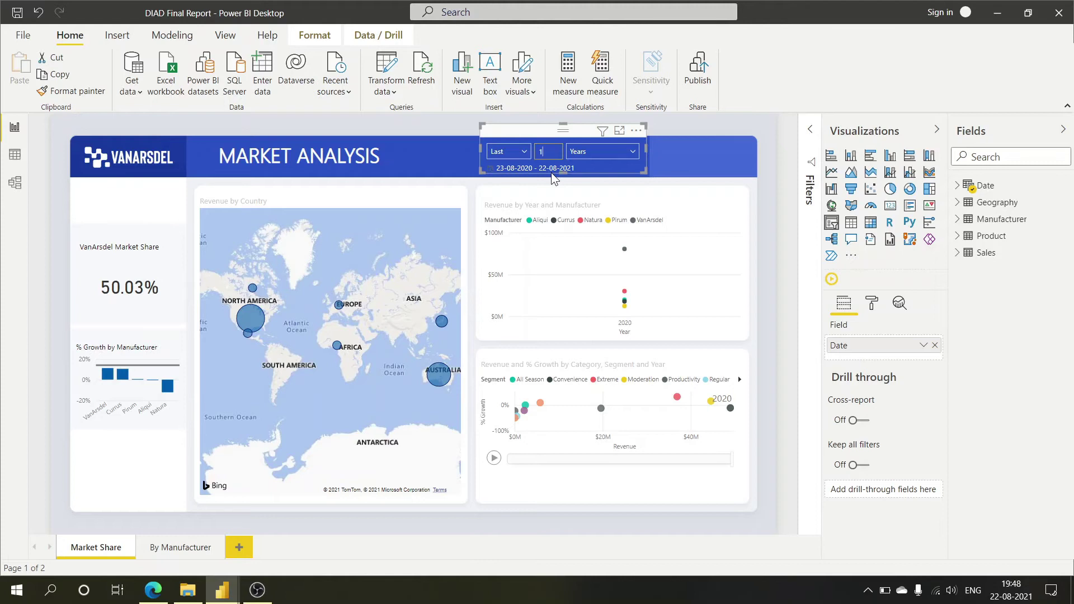
key(Return)
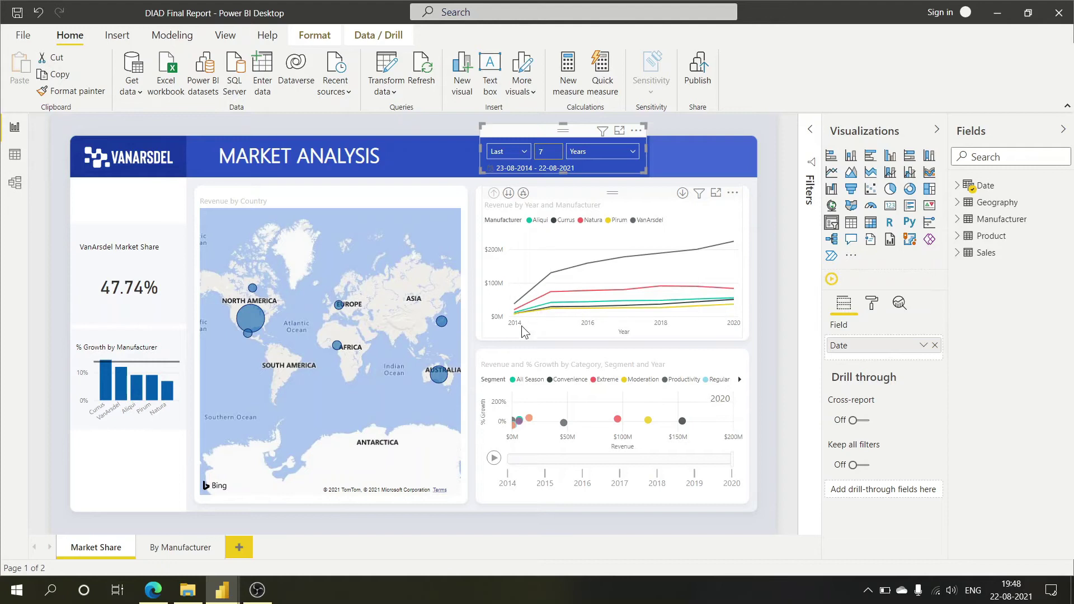
- Examine the Revenue by Year and Manufacturer line chart and play the year animation of the scatter chart below it
mouse_move(727, 314)
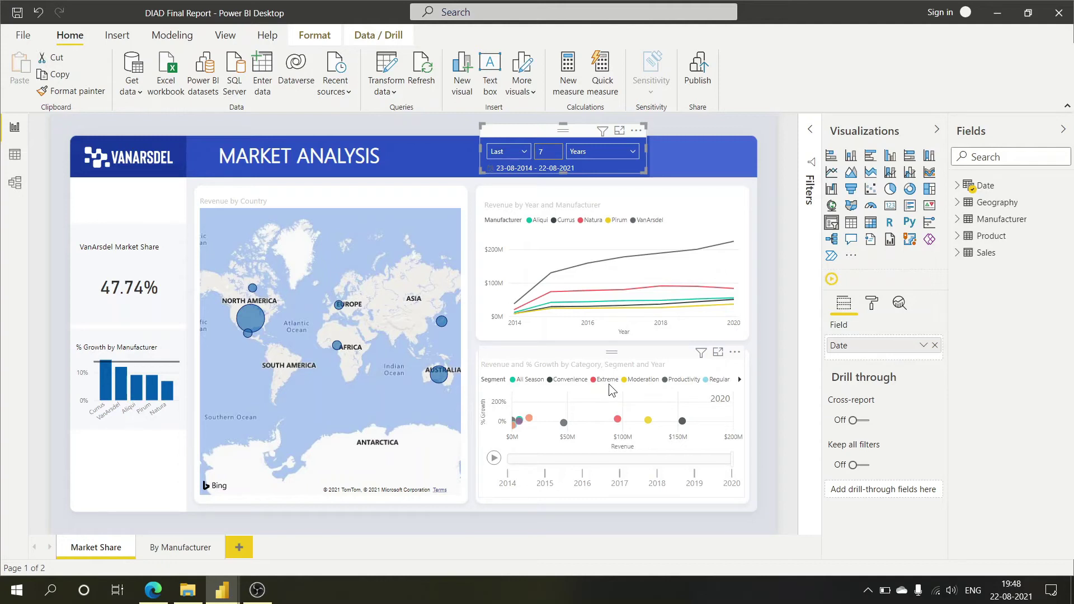
click(493, 459)
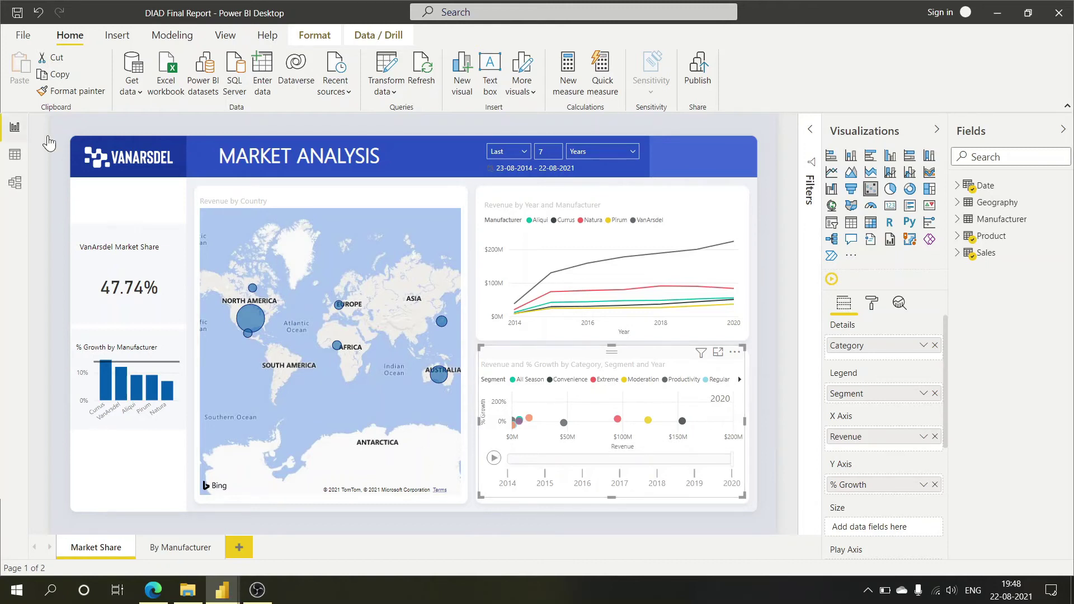
- Review the data behind the report in the Date, Geography, Manufacturer, Product and Sales tables, including the Date table's Month column
click(17, 160)
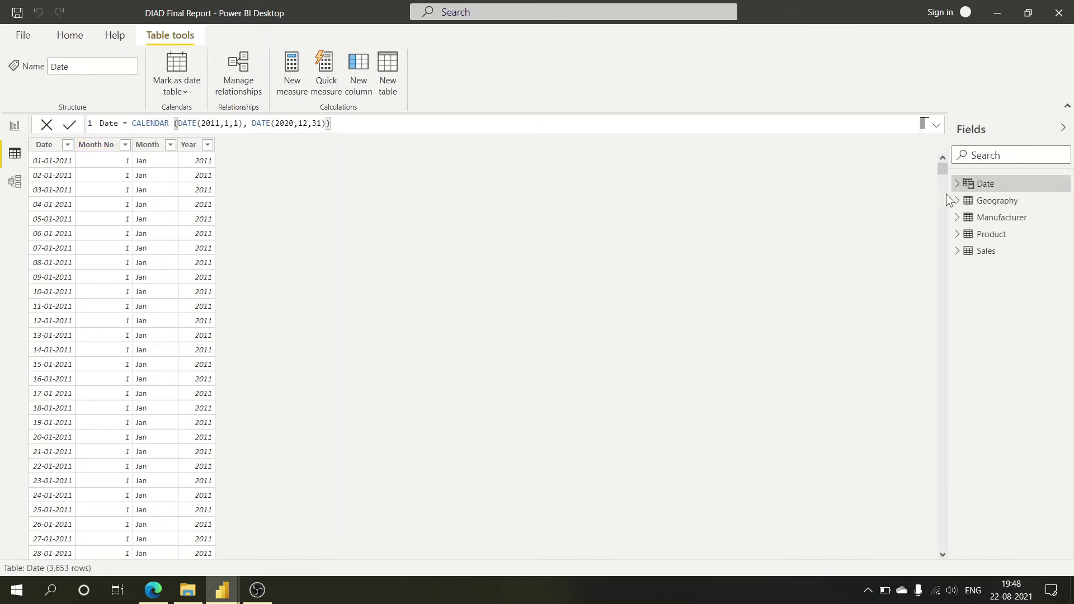
click(957, 185)
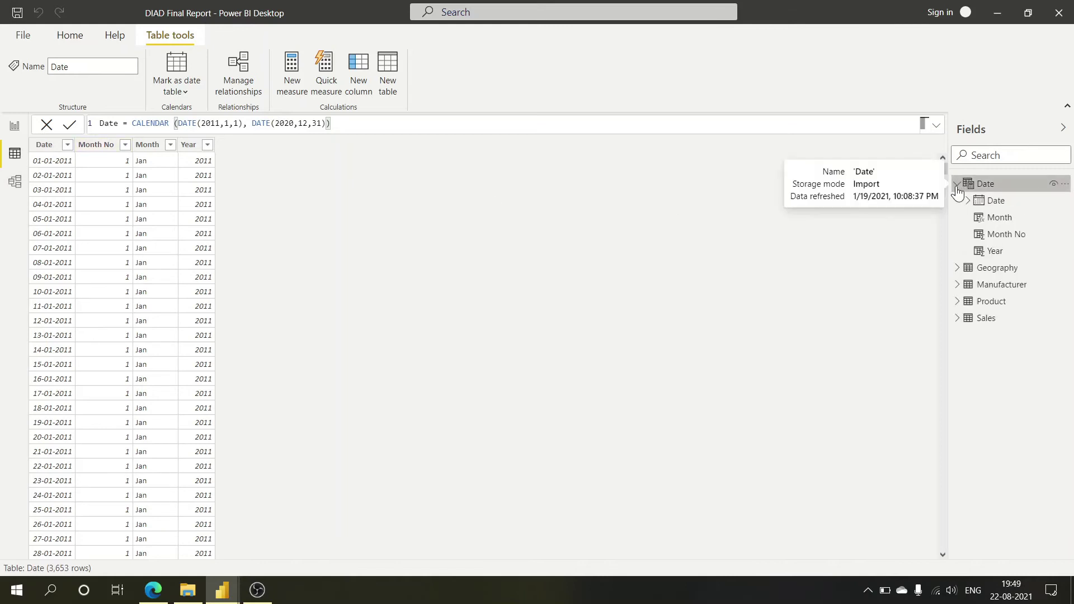
click(978, 218)
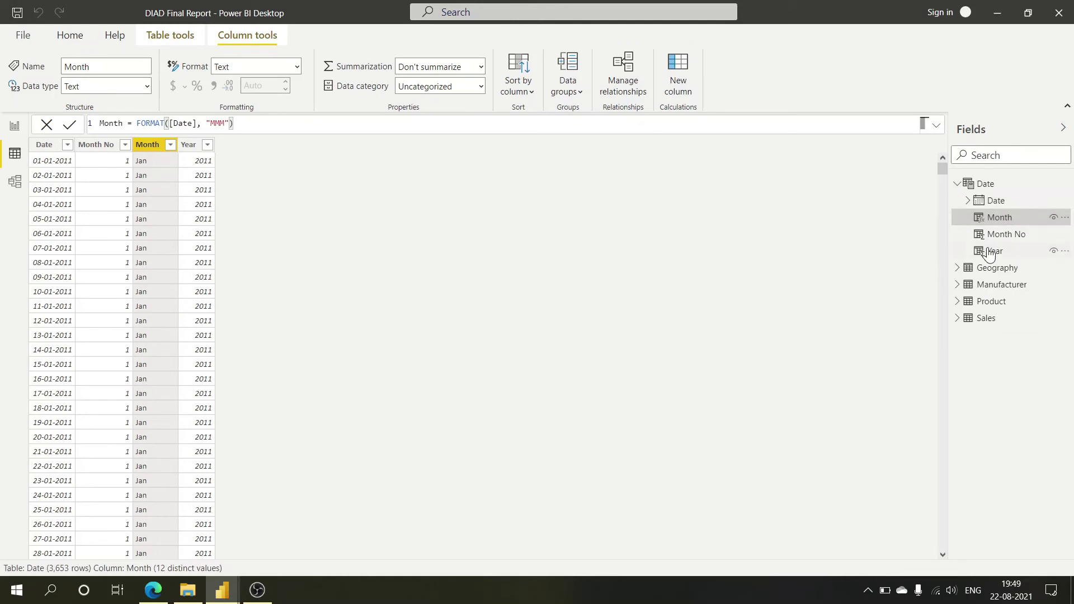
click(993, 268)
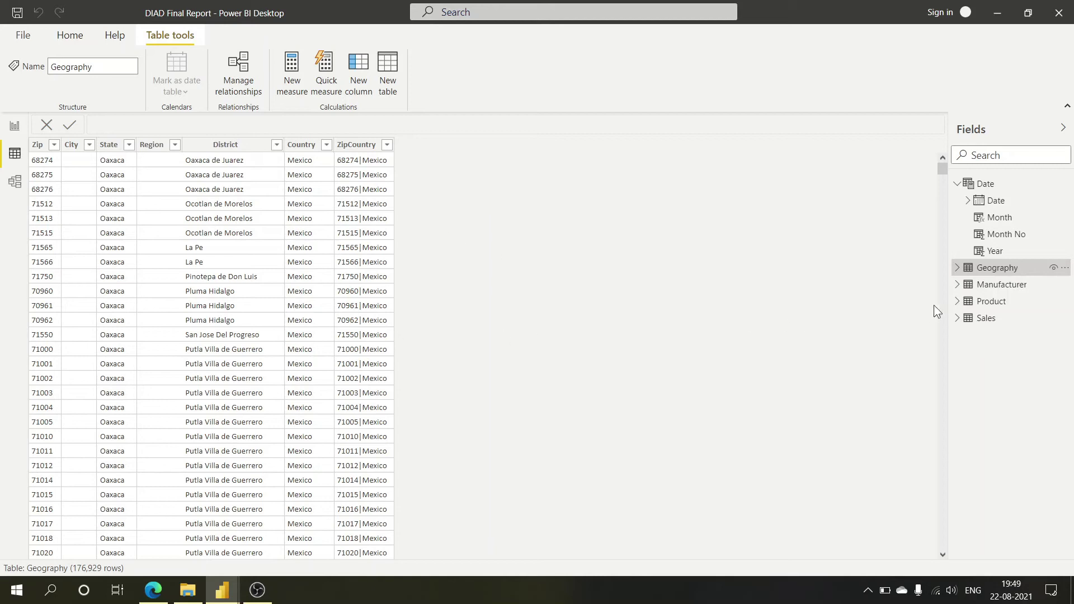
click(990, 284)
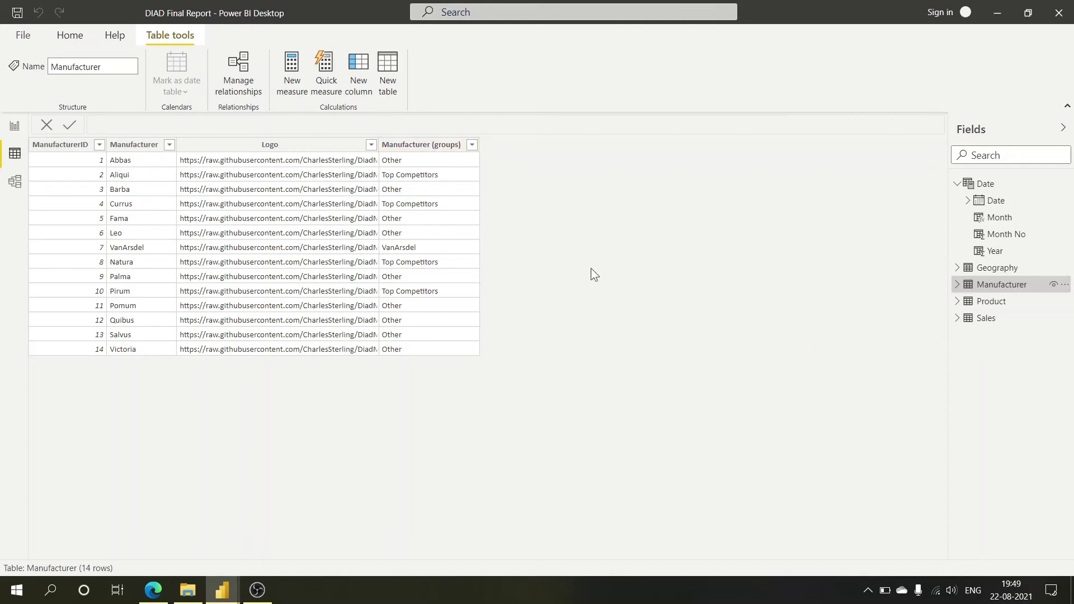
click(991, 301)
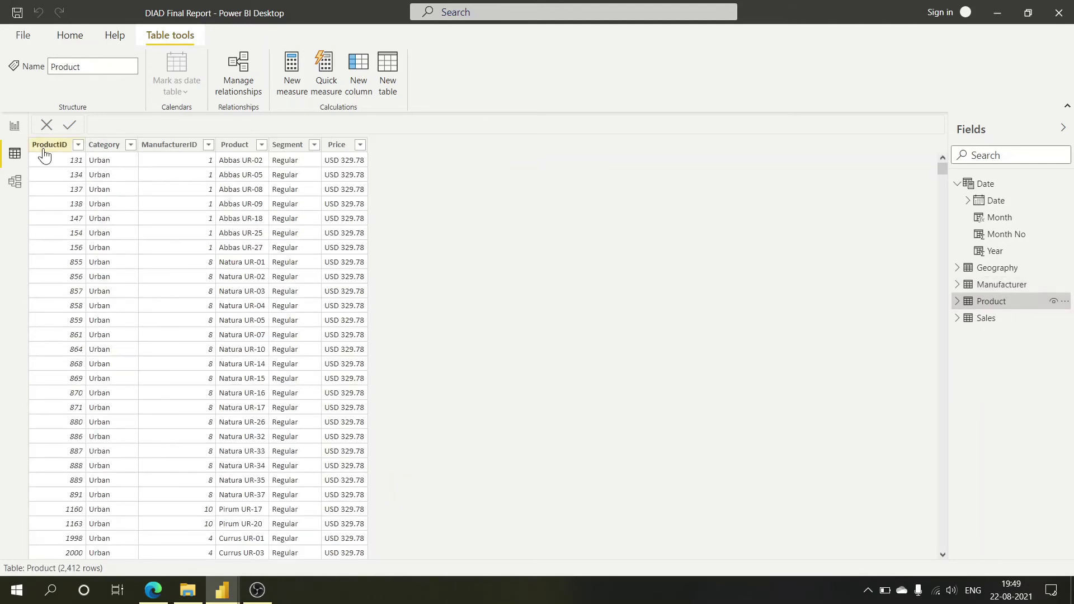
click(987, 318)
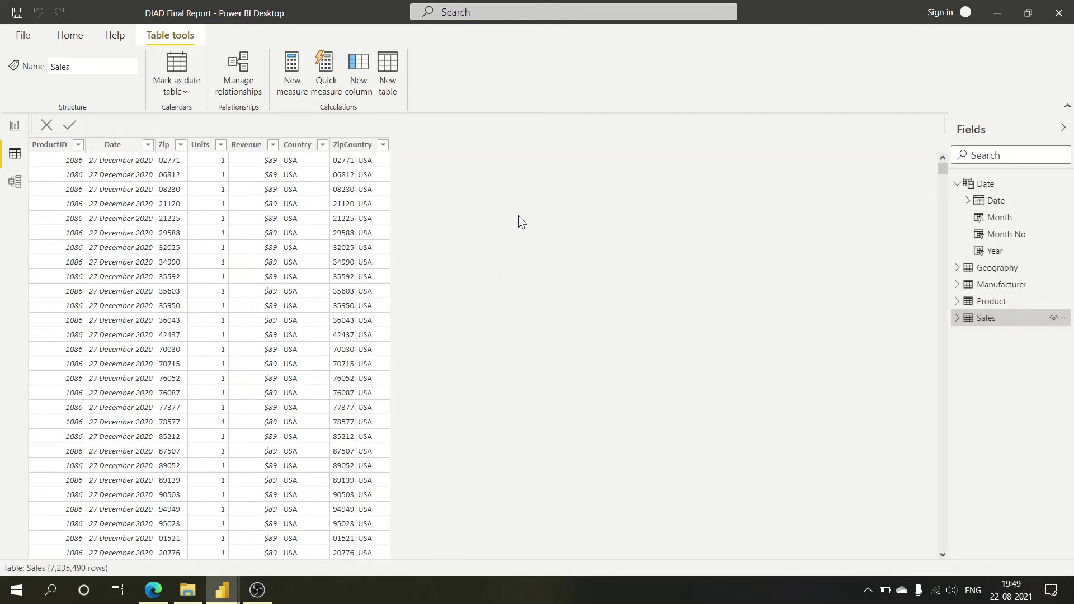
- Examine the relationships between all tables in the data model with the Properties and Fields panes collapsed, including the Product table's hierarchy
click(16, 181)
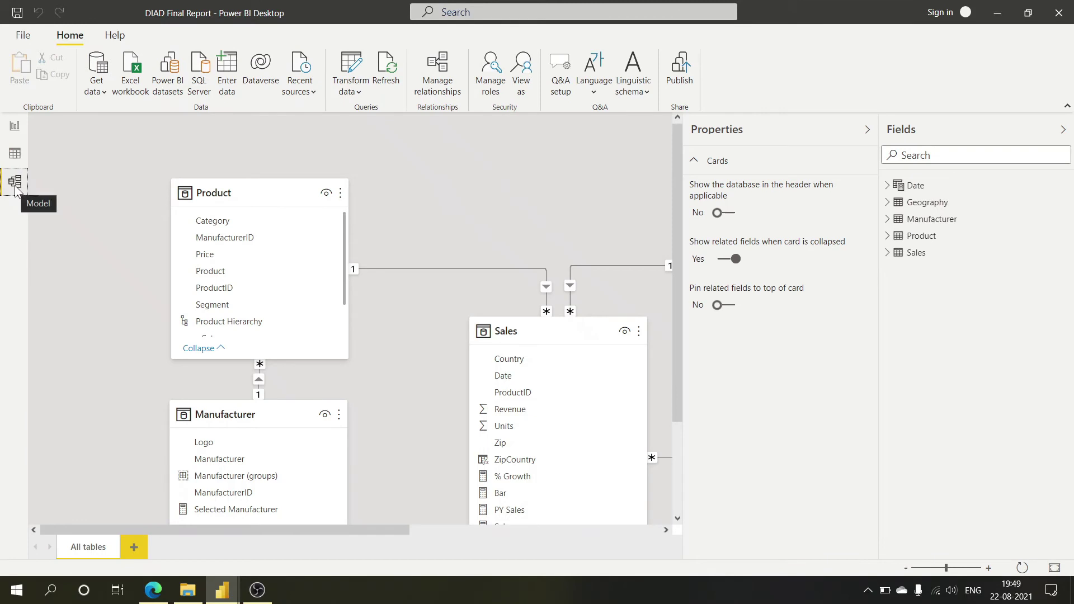
click(867, 129)
click(1062, 129)
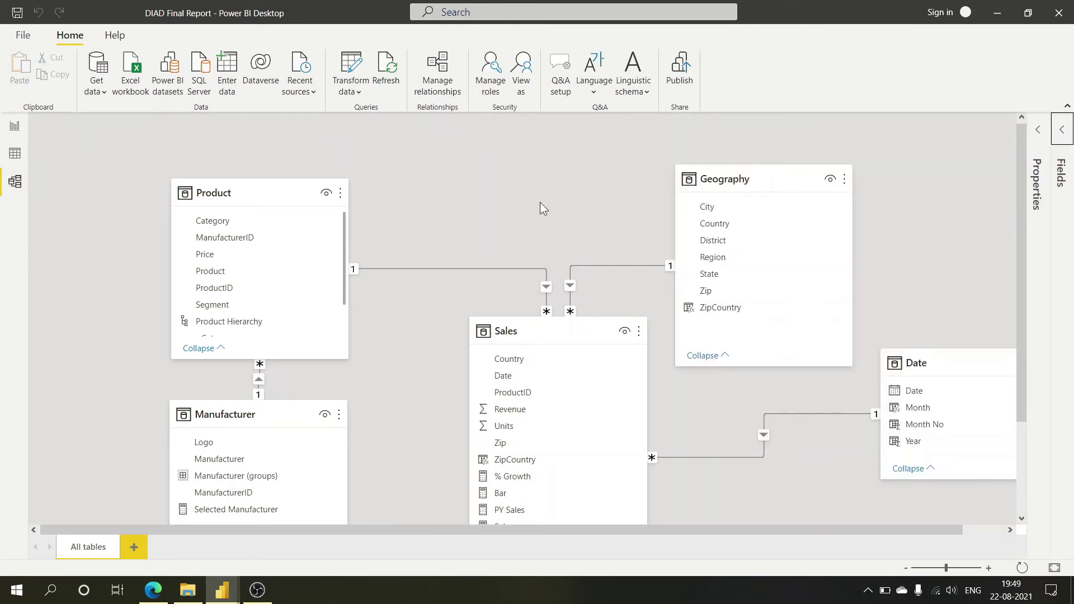
scroll(526, 210, down, 1)
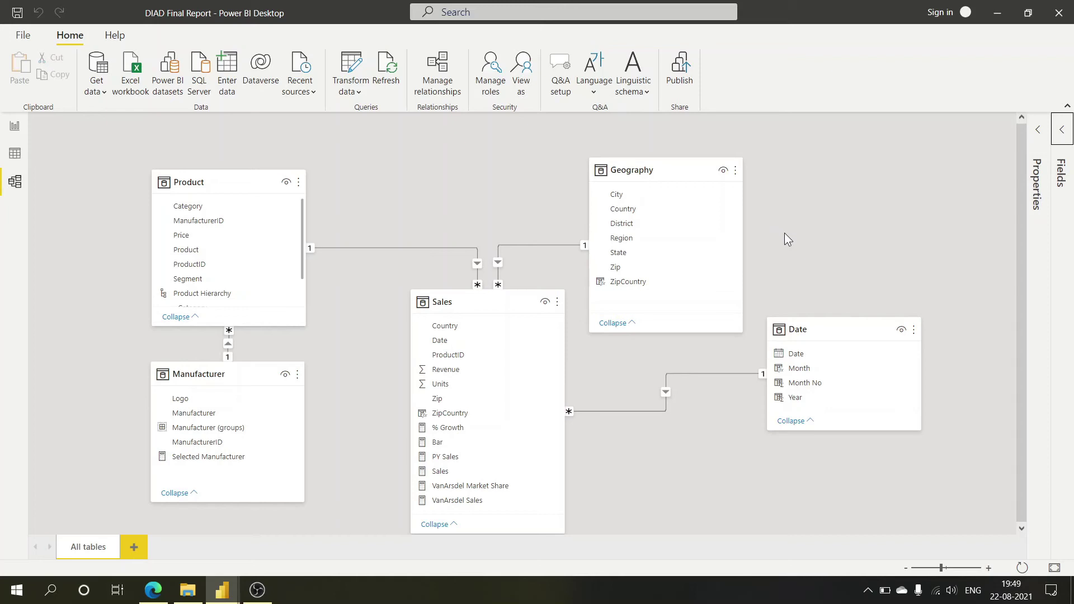
scroll(979, 277, down, 1)
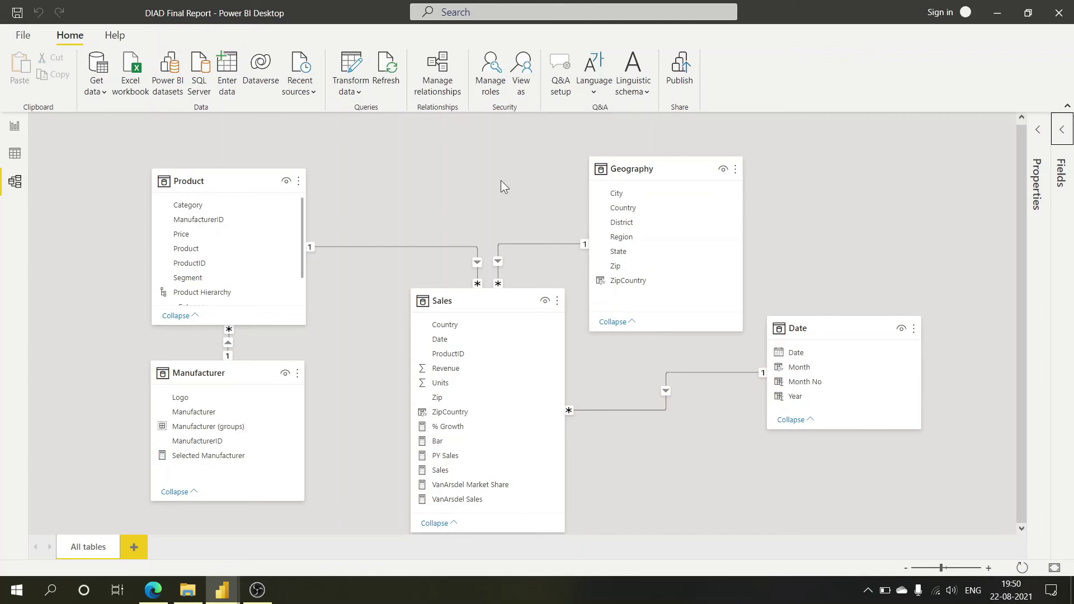
scroll(201, 283, down, 2)
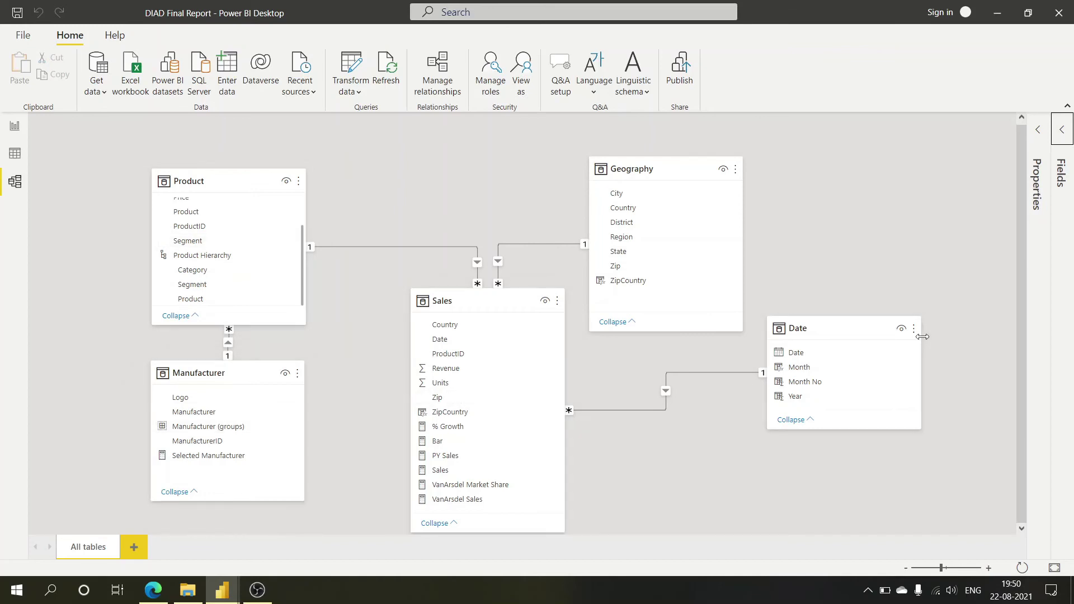
- Open the By Manufacturer report page and collapse the Format shape pane of its Initial State button
click(14, 127)
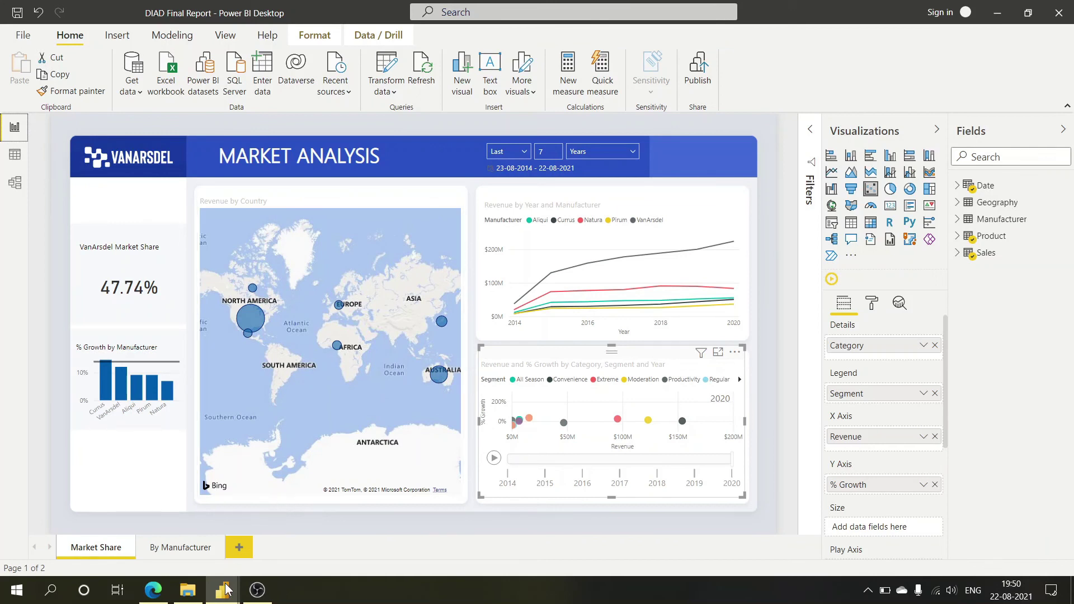
click(163, 551)
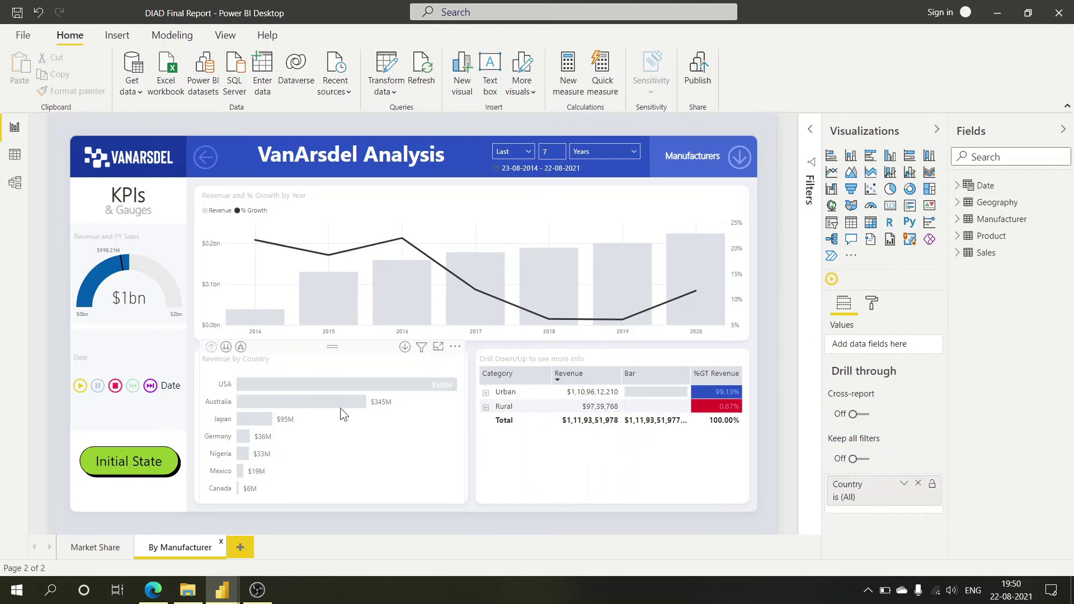
click(146, 471)
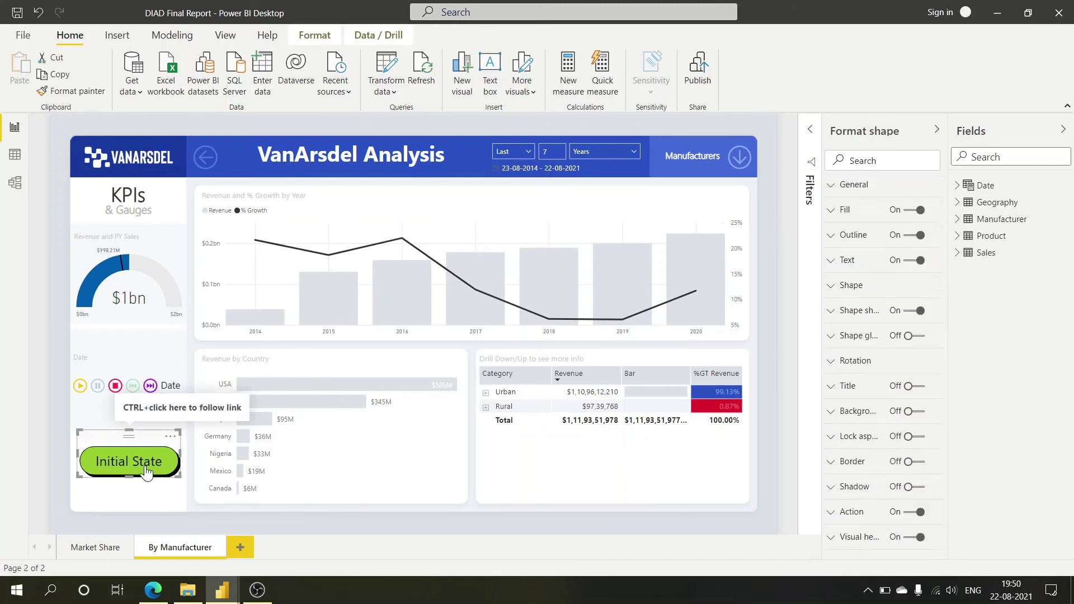
click(930, 129)
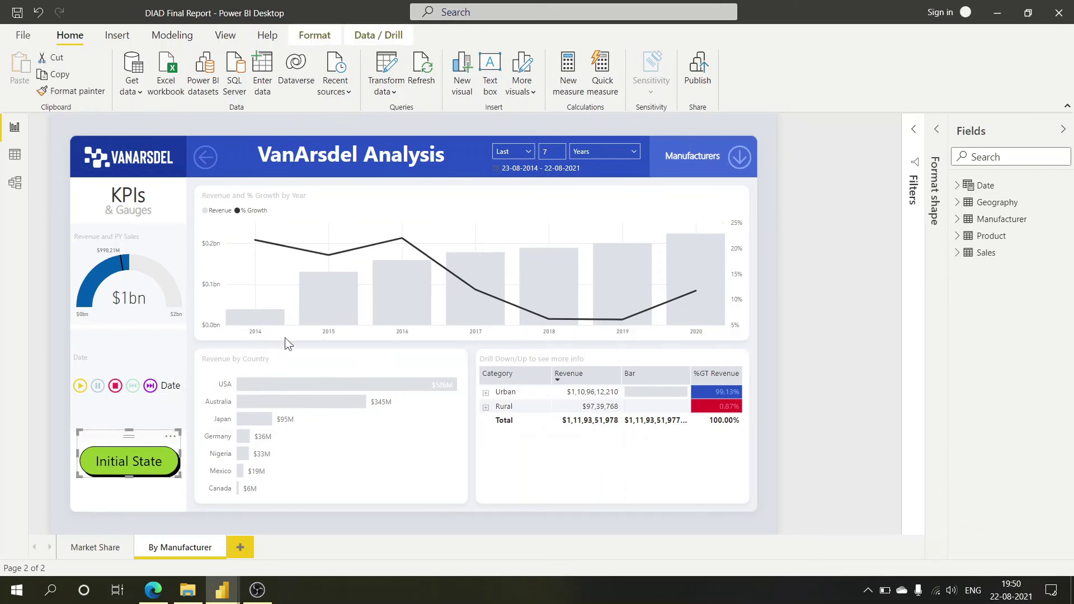
- Play the Date animation on the By Manufacturer page and stop it
click(134, 390)
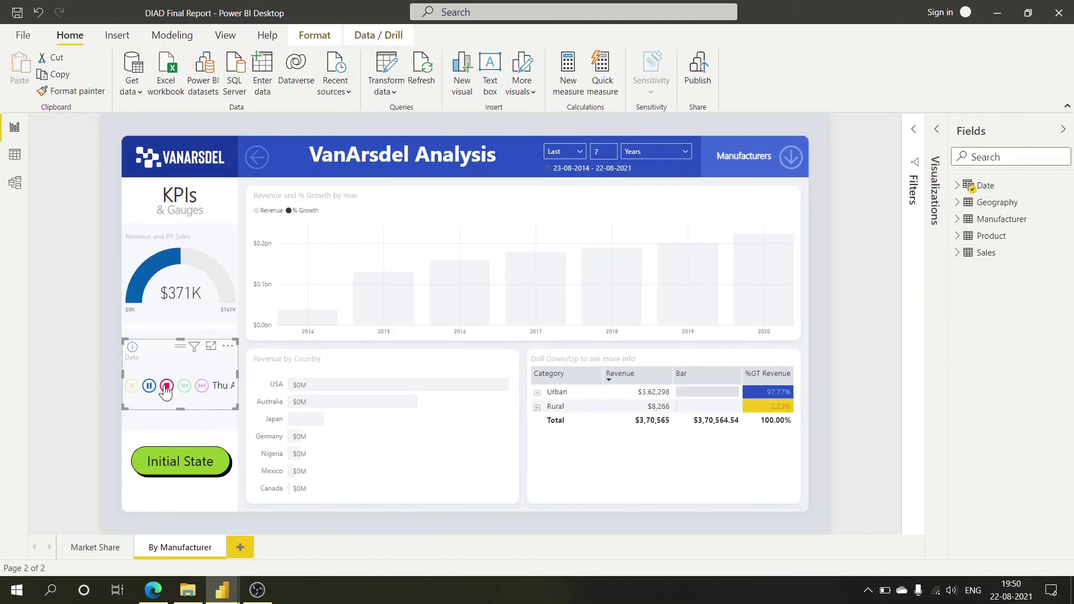
click(166, 386)
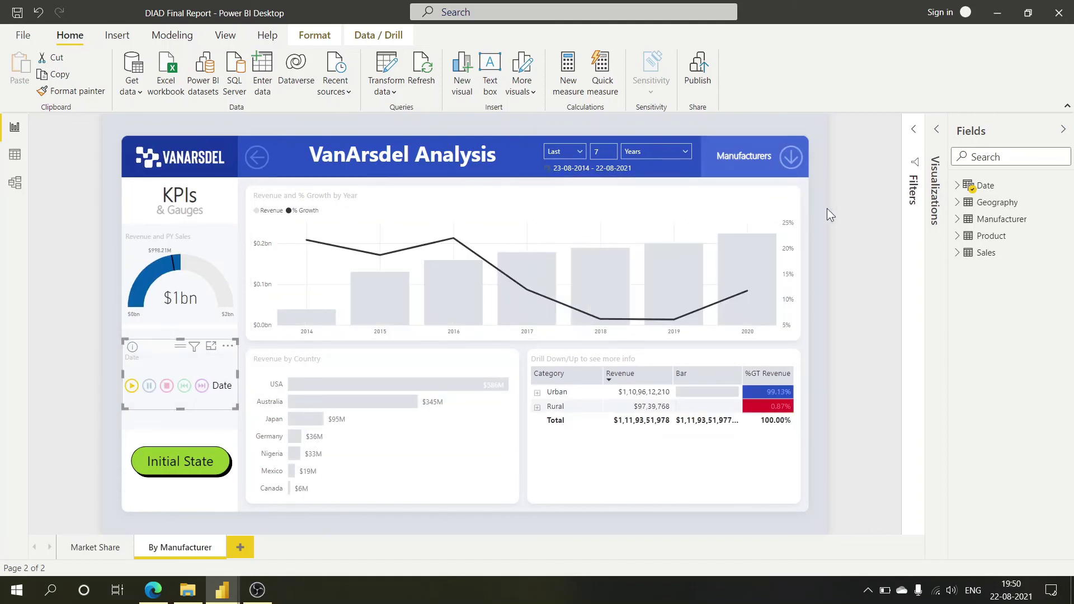
- Inspect the Manufacturers arrow, its label and the back arrow in the page header by selecting each, and clear the selection
click(793, 161)
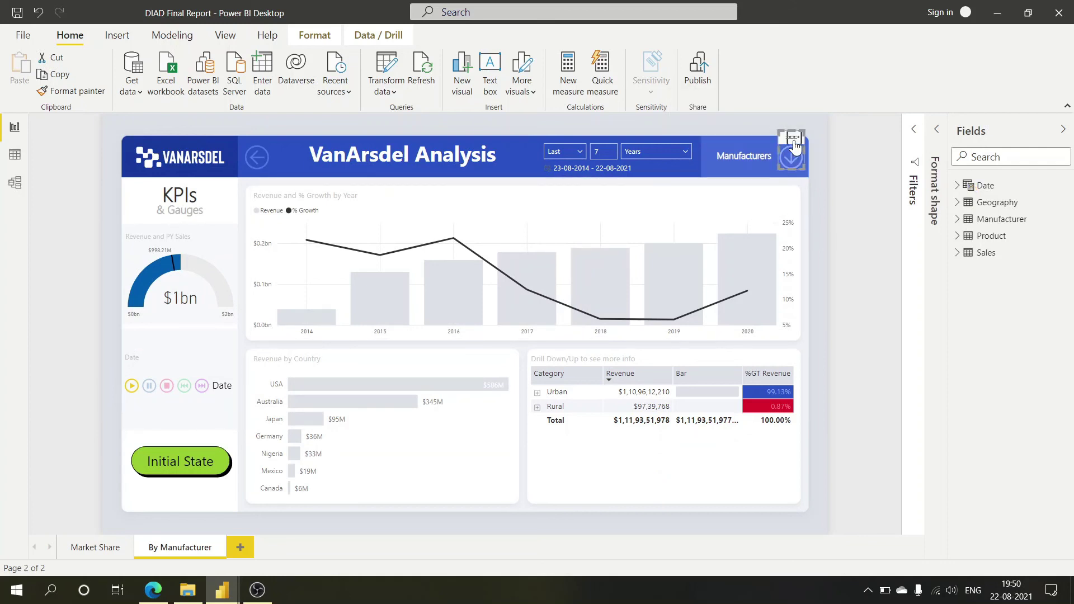
click(793, 139)
click(849, 215)
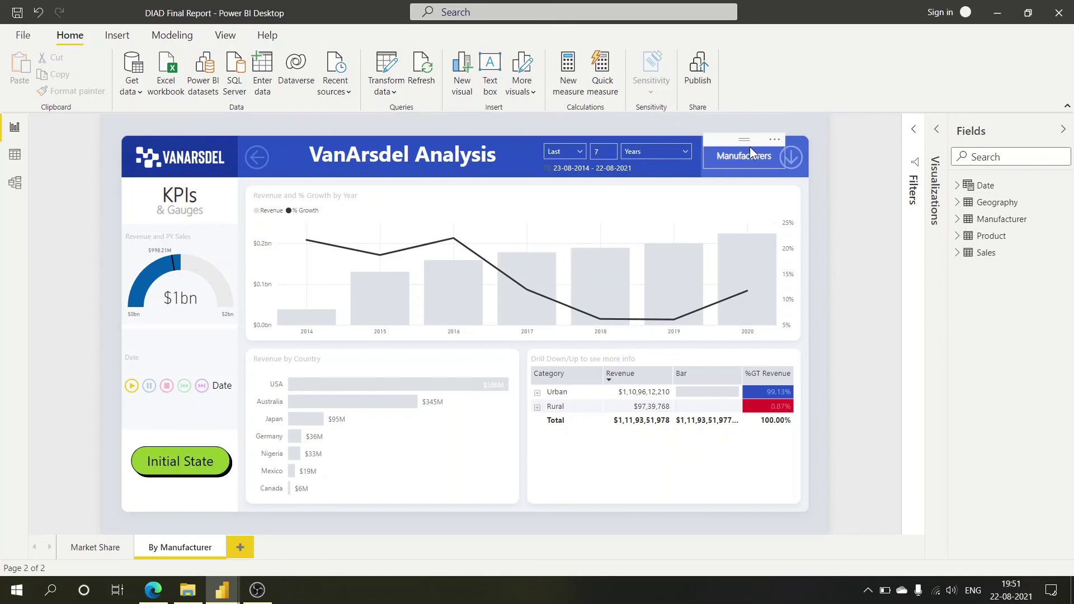
double_click(752, 155)
click(871, 232)
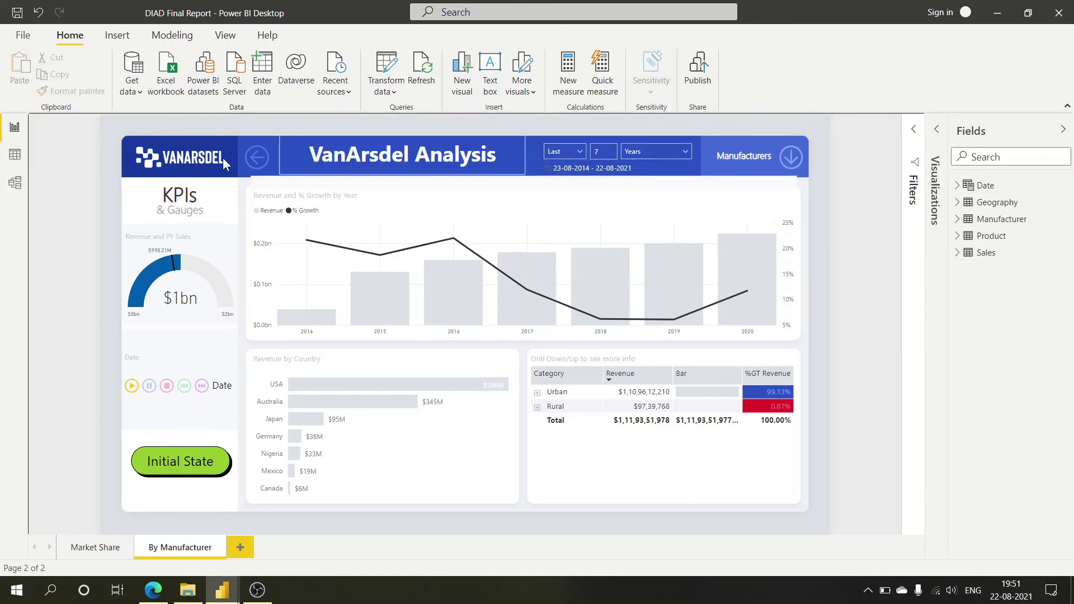
click(259, 162)
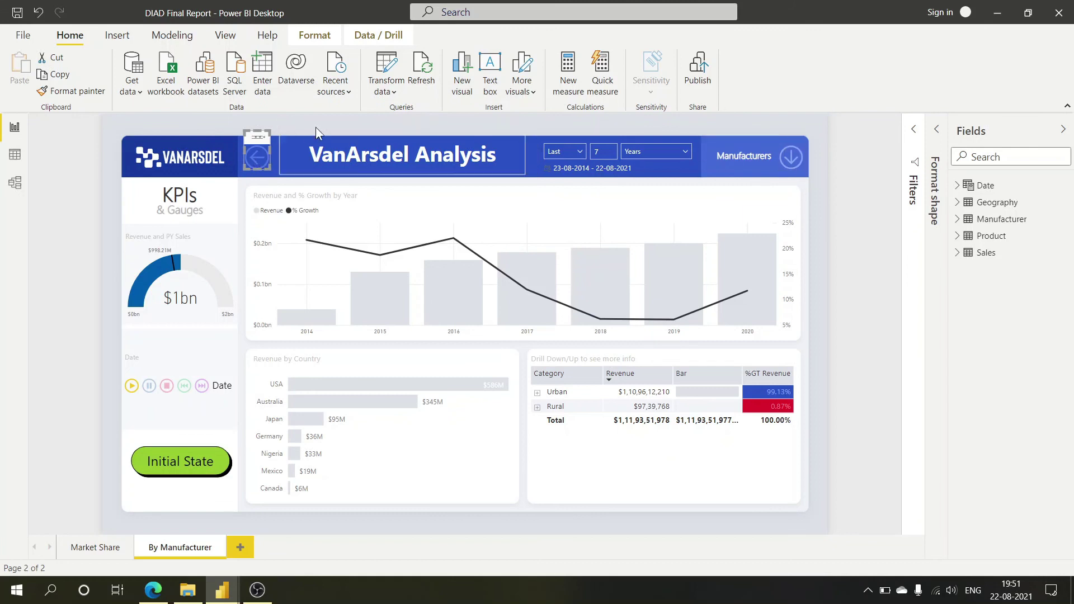
click(129, 122)
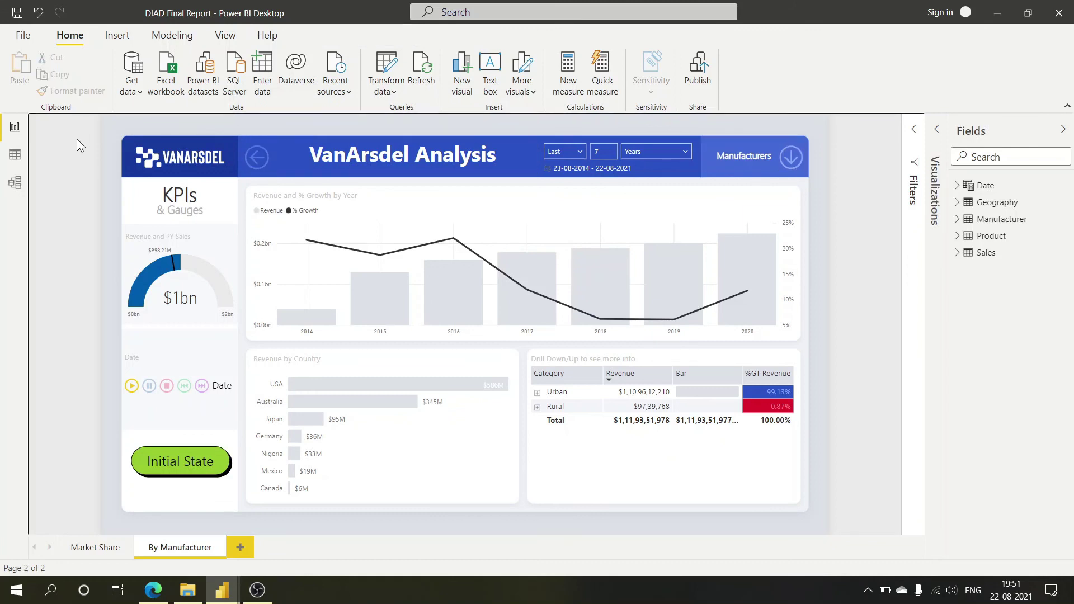